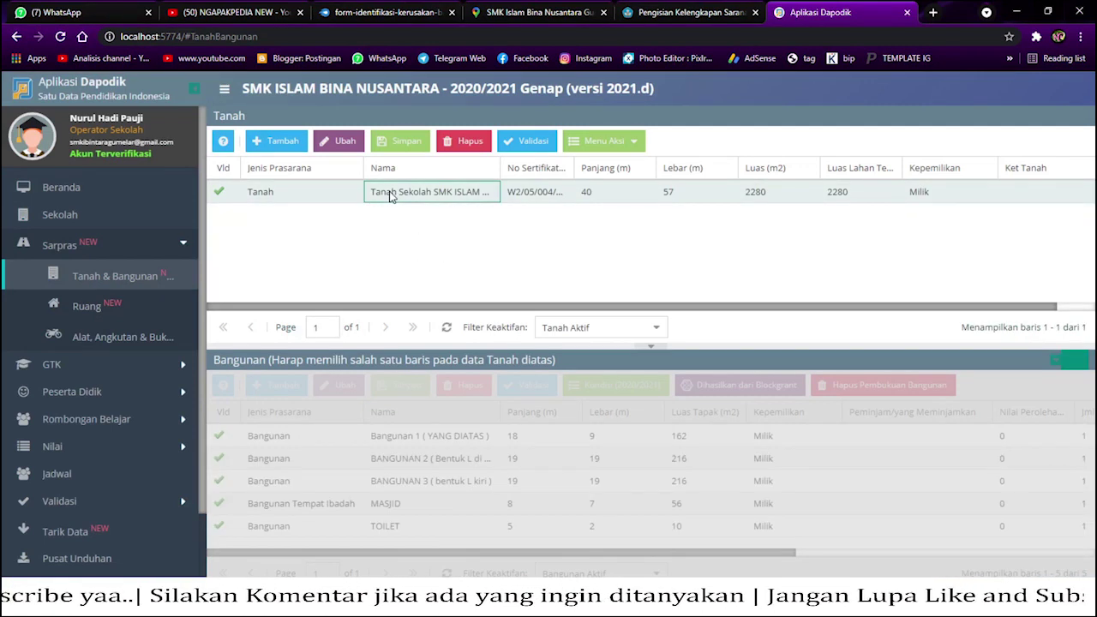
Step: Select the school land record to load its buildings, and check its length and width alongside the Word site plan
click(390, 194)
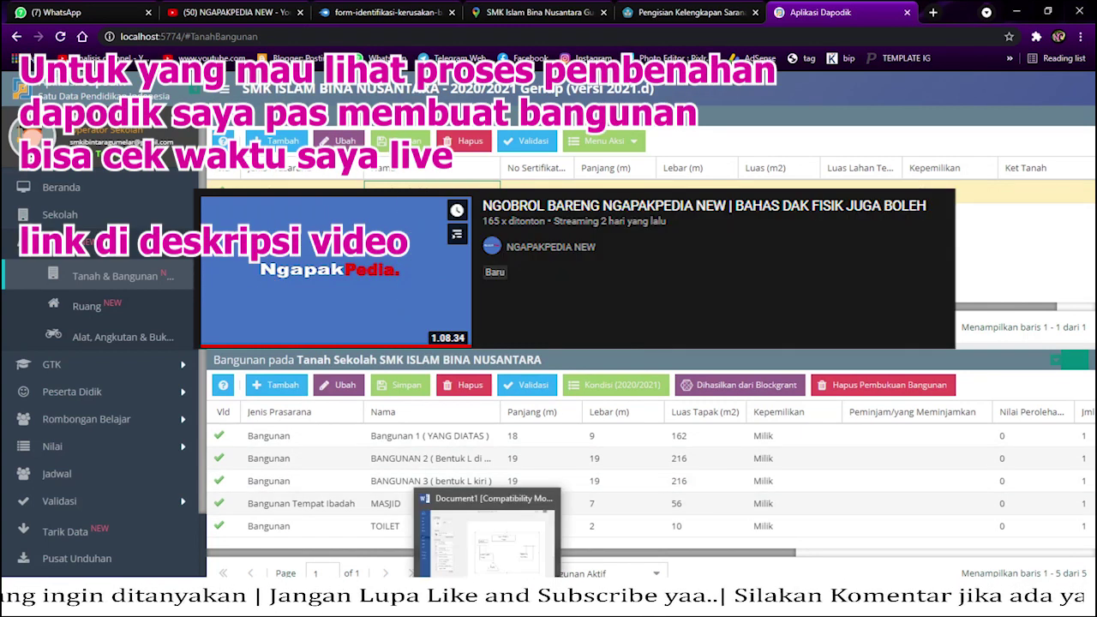
click(488, 604)
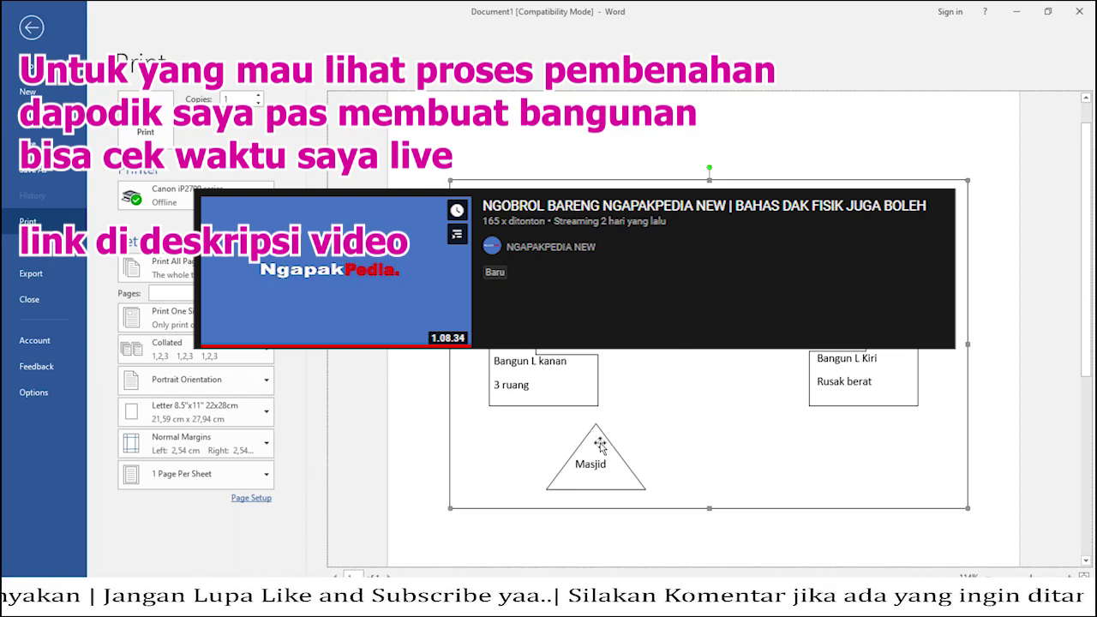
click(1015, 12)
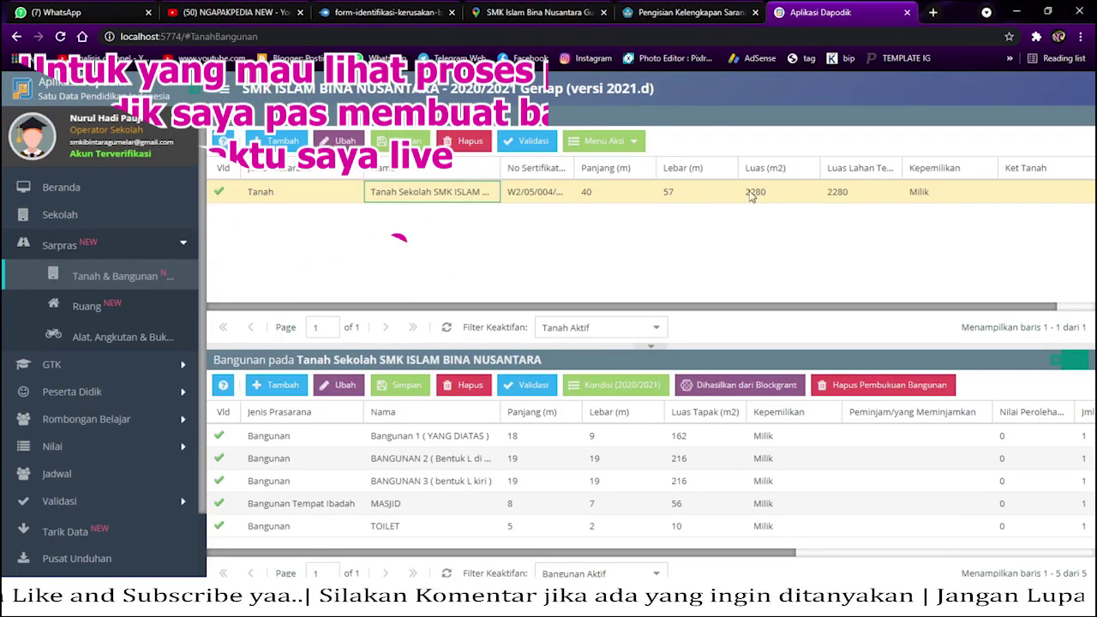
click(621, 197)
click(693, 201)
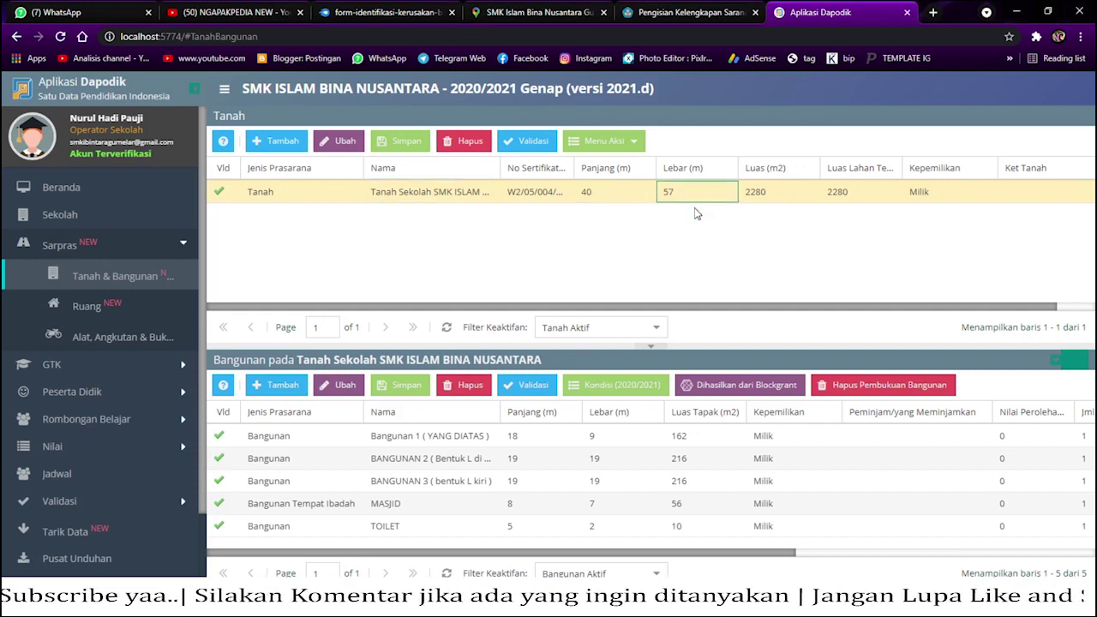
Step: Widen the Nama column of the buildings table so the full building names fit, keeping Bangunan 1 selected
click(377, 443)
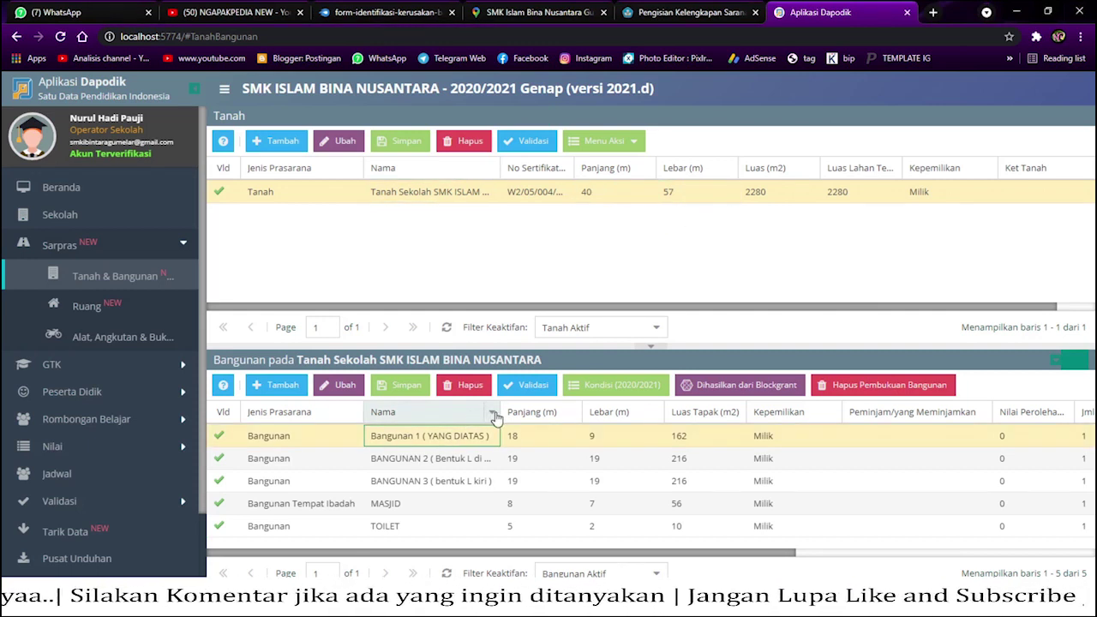
drag(494, 411, 546, 412)
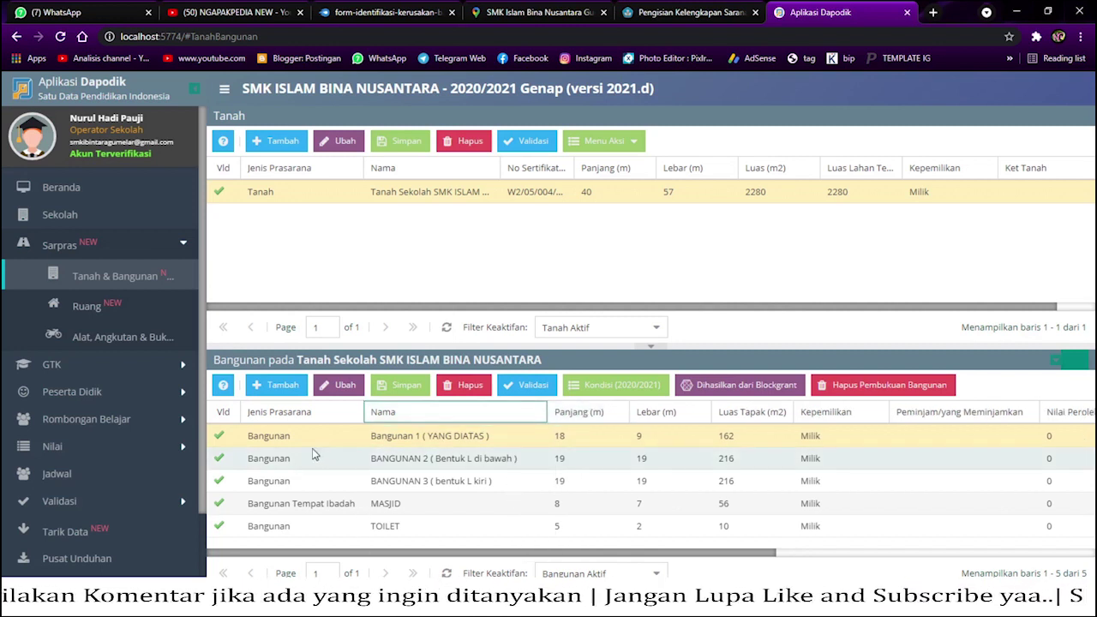
click(291, 440)
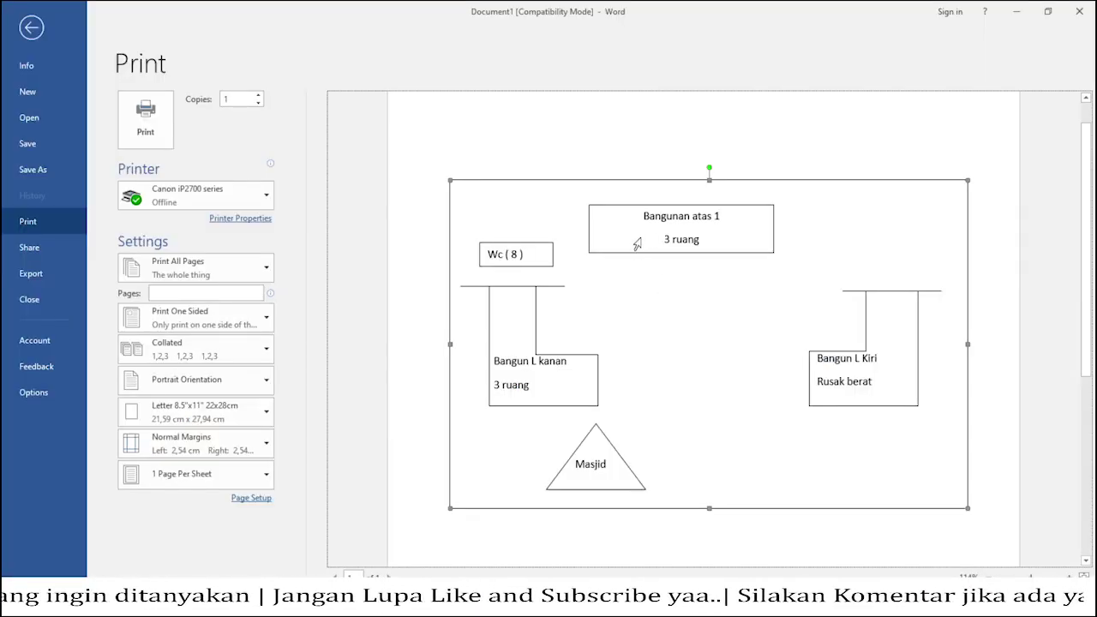
Step: Compare the site plan in Word with the Dapodik building records from Bangunan 1 through MASJID
click(1015, 12)
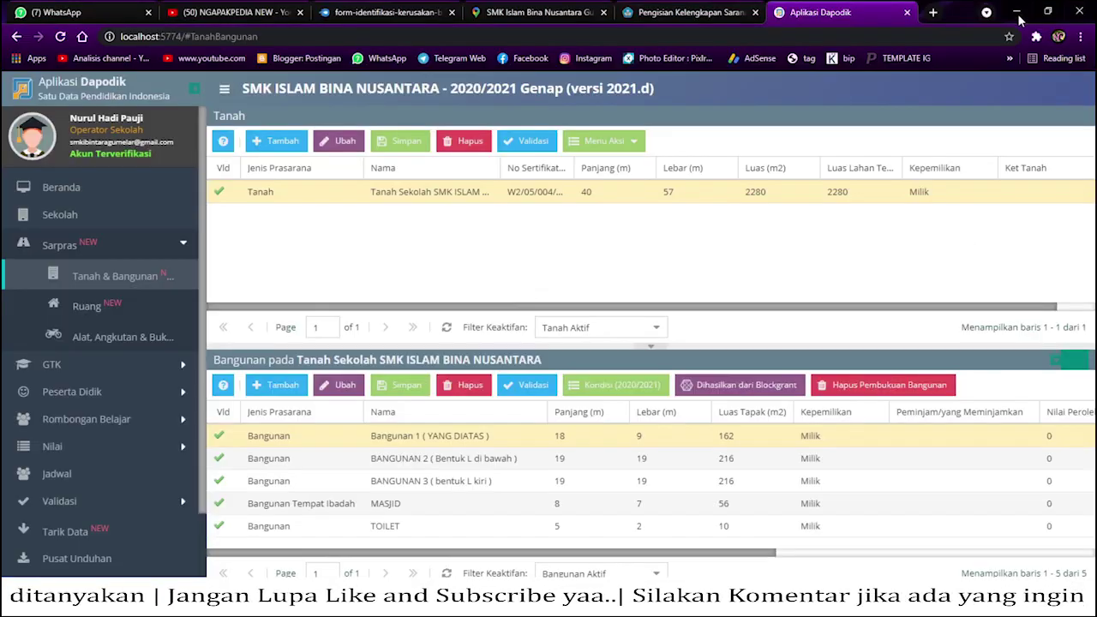
click(410, 441)
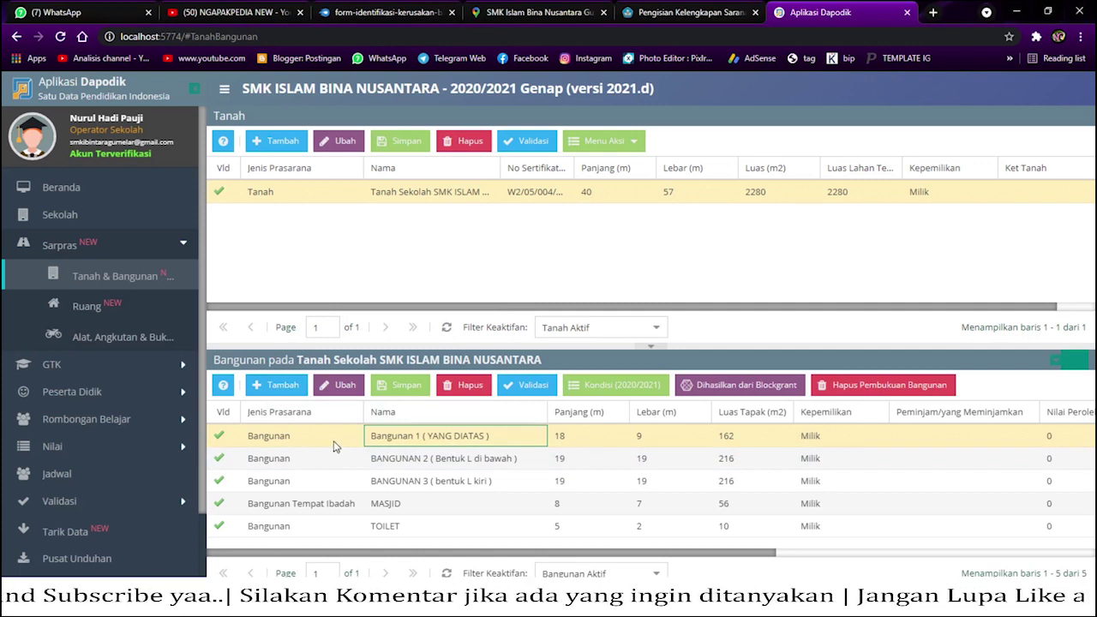
click(461, 458)
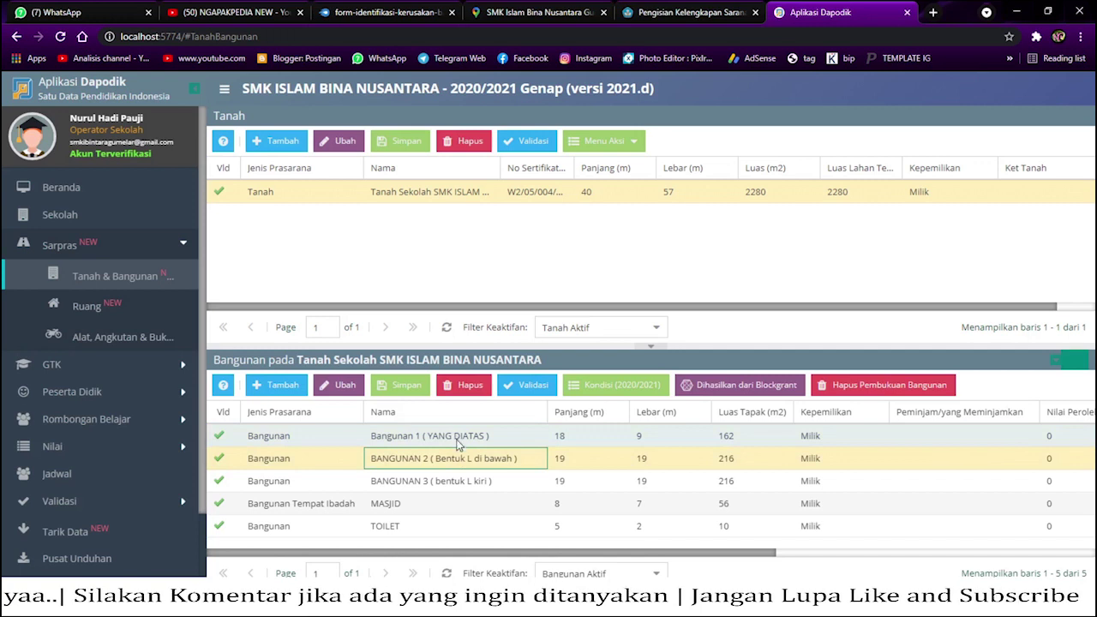
click(463, 482)
click(413, 505)
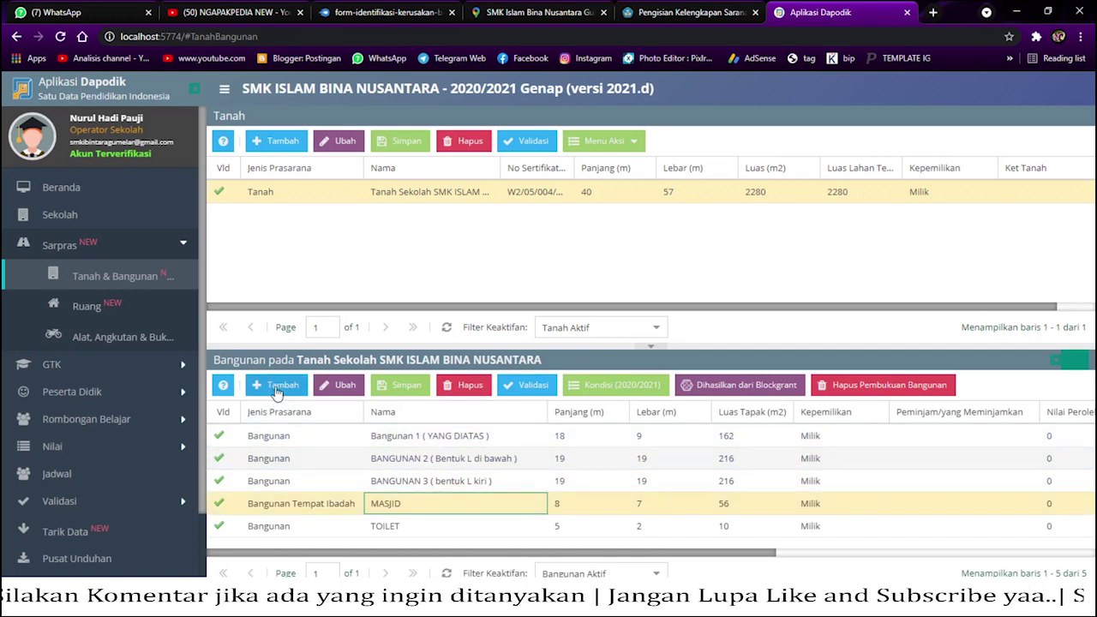
click(276, 390)
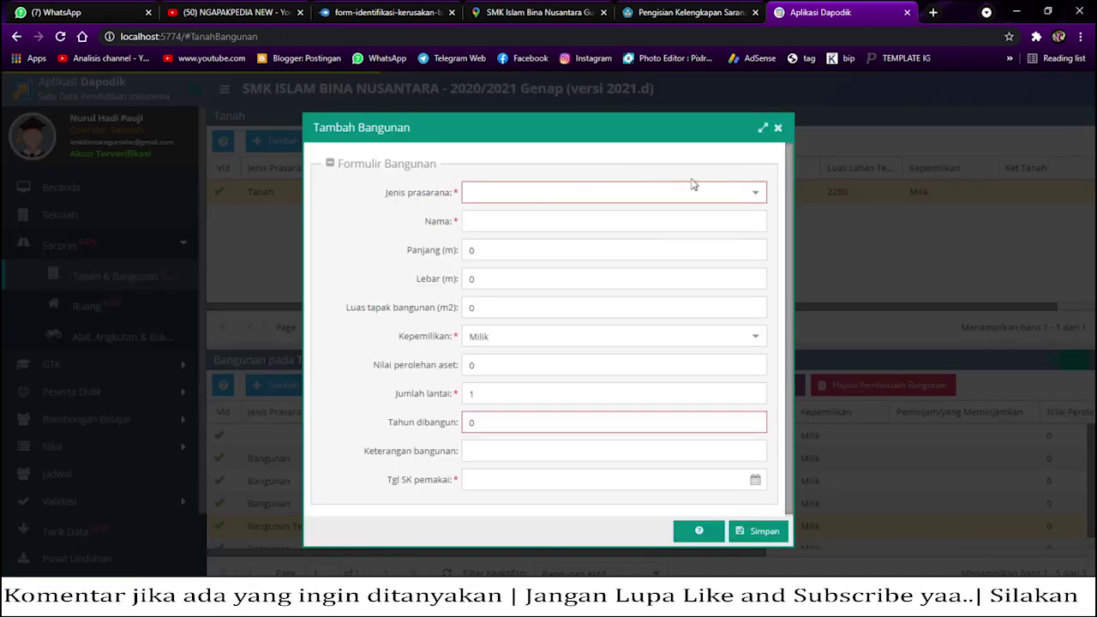
click(755, 196)
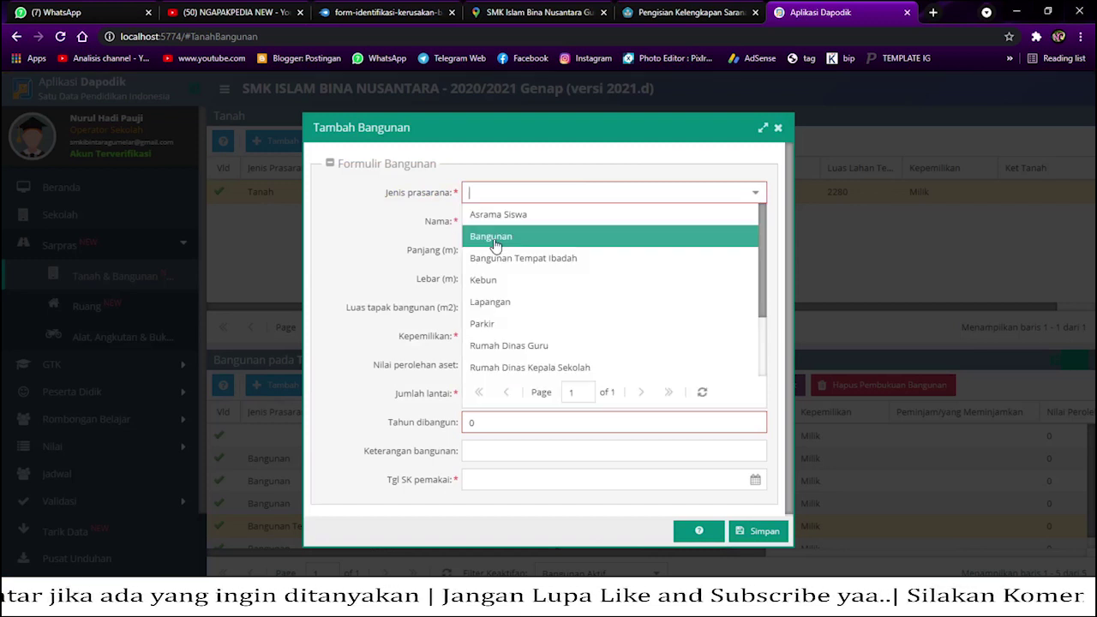
click(493, 243)
click(499, 219)
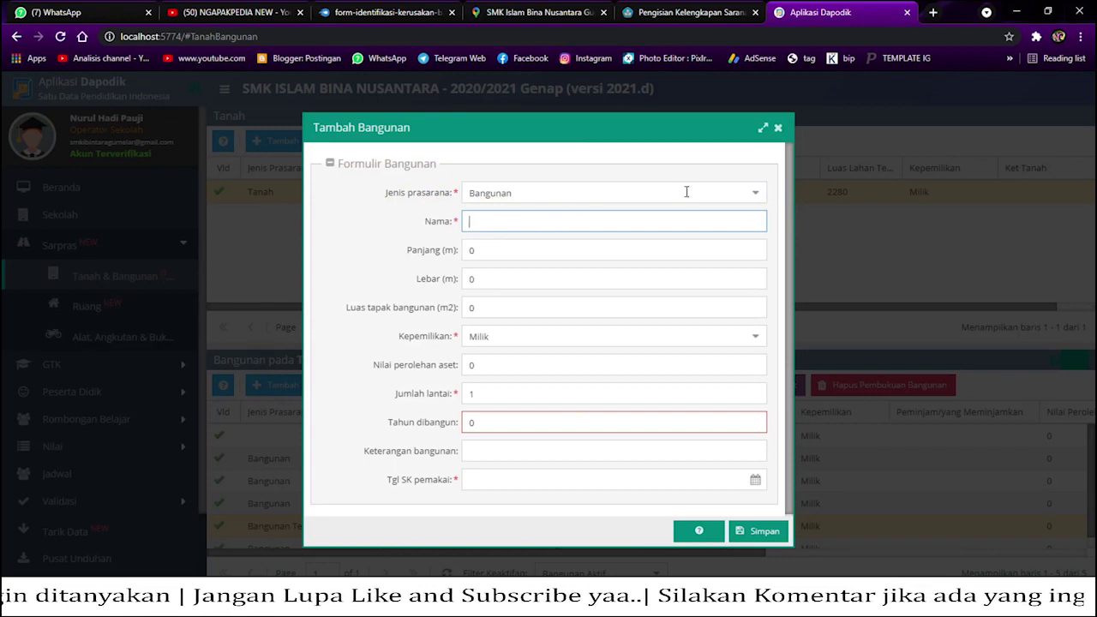
click(779, 130)
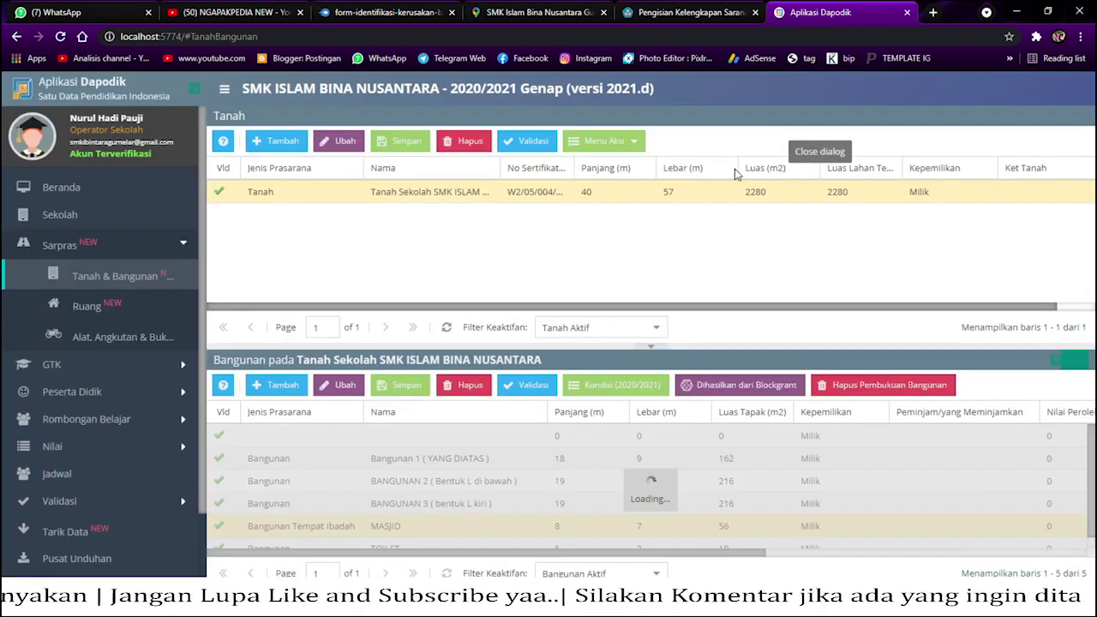
Step: Review the five building records from Bangunan 1 to TOILET, and view the blank form for adding a building
click(411, 443)
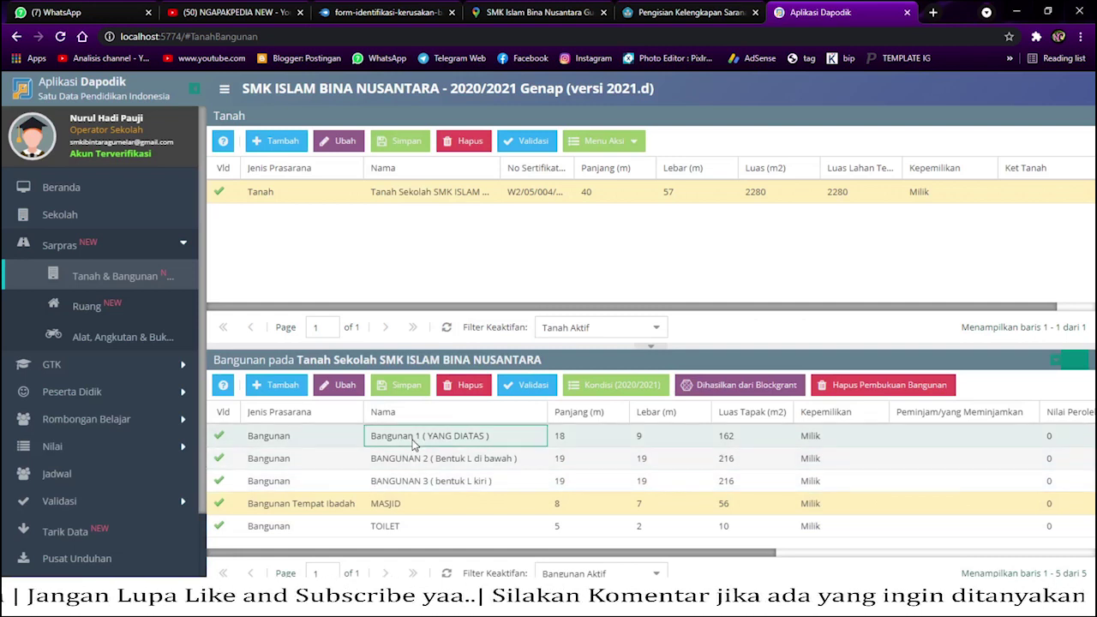
click(441, 464)
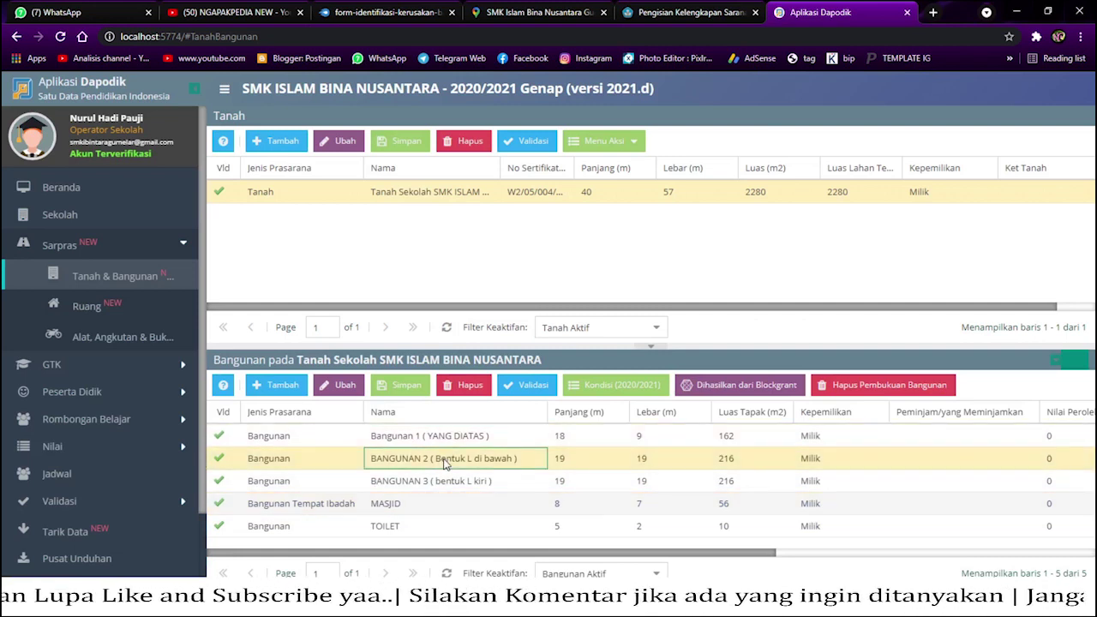
click(443, 485)
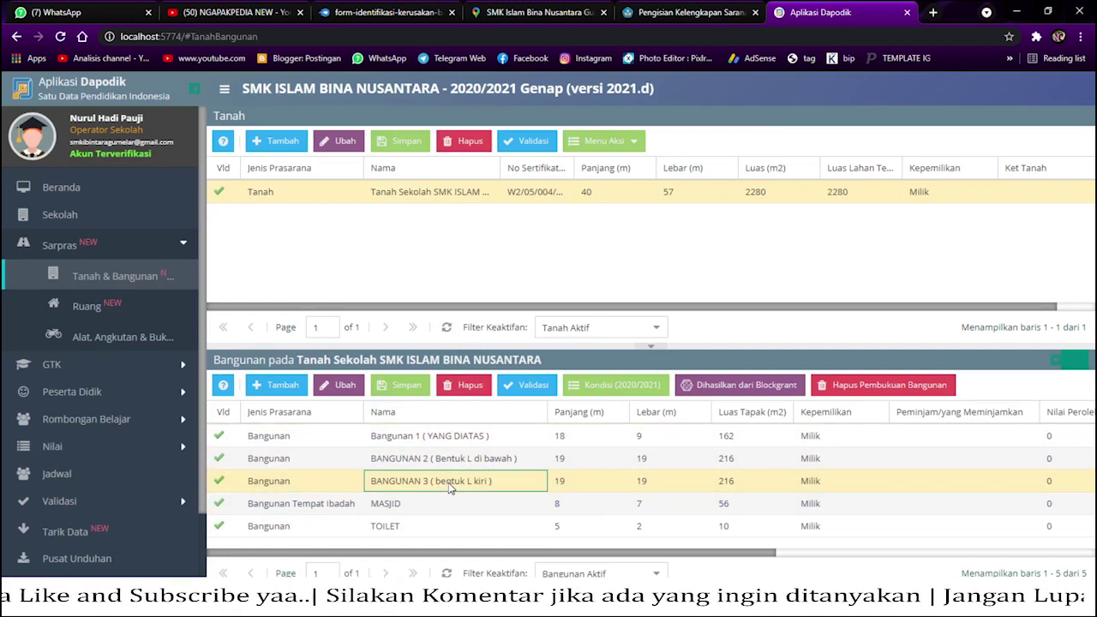
click(421, 504)
click(403, 525)
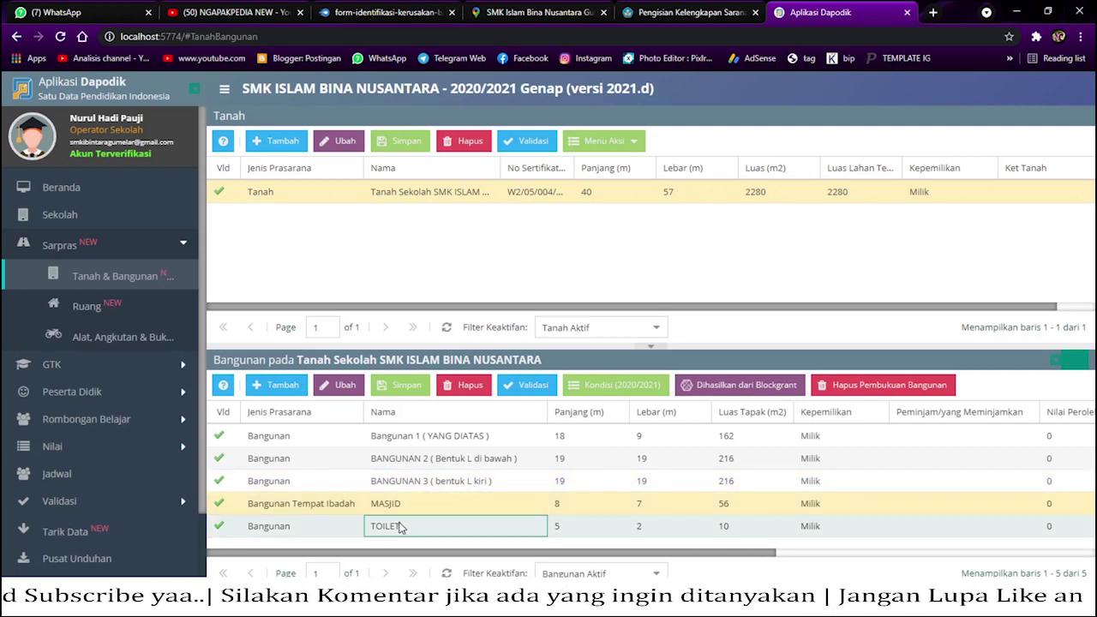
click(433, 437)
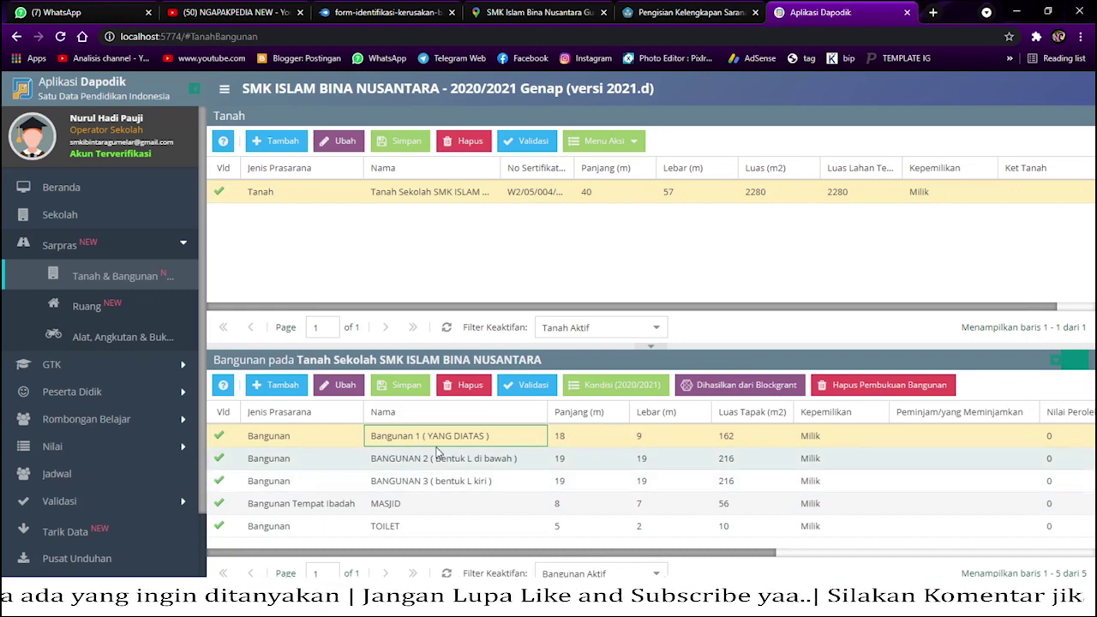
click(282, 388)
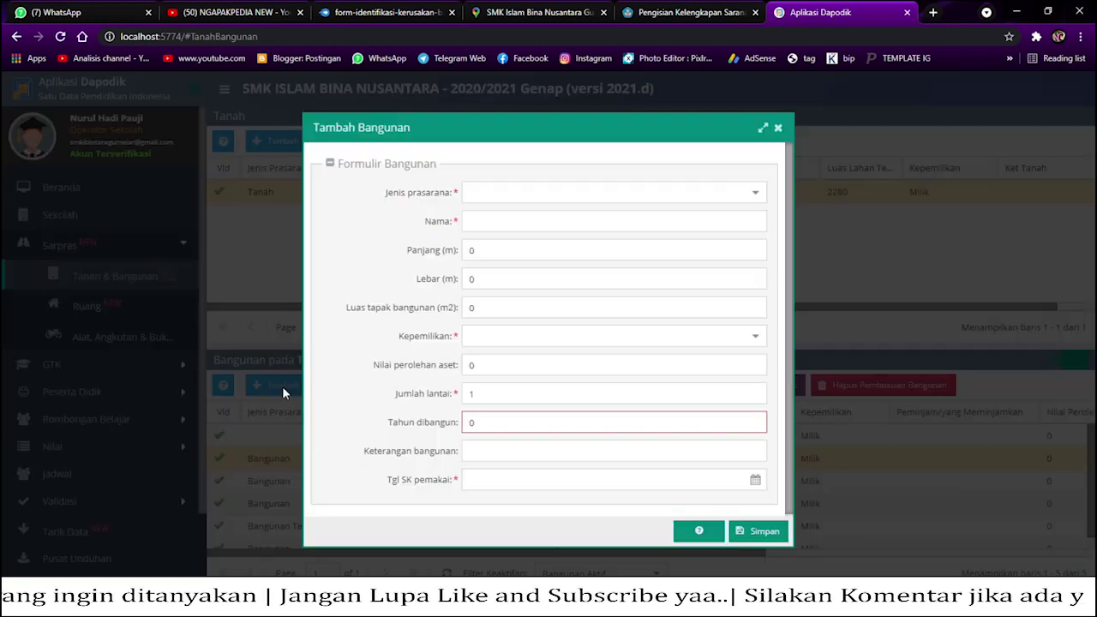
click(777, 129)
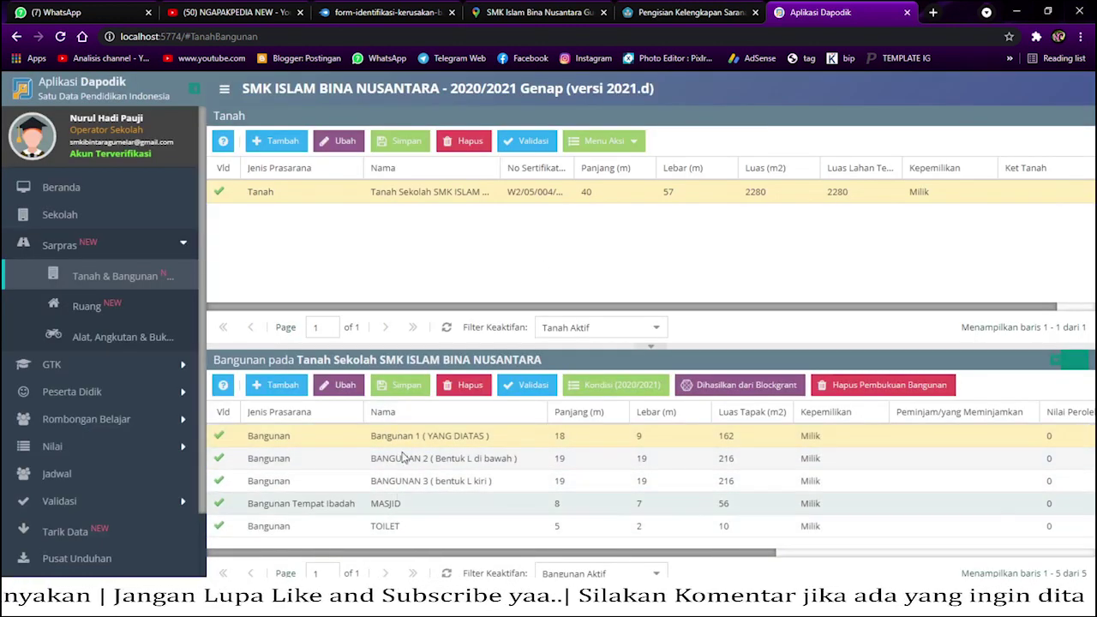
Step: Open the Ruang page and check the room label of Bangunan atas 1 on the Word site plan
click(102, 310)
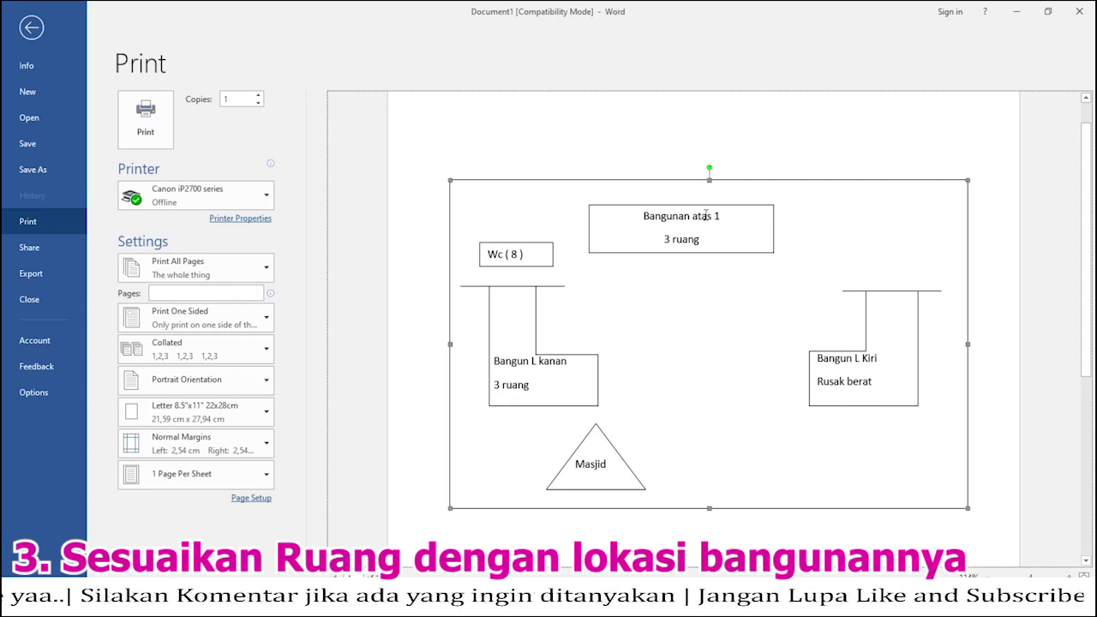
triple_click(666, 219)
click(710, 221)
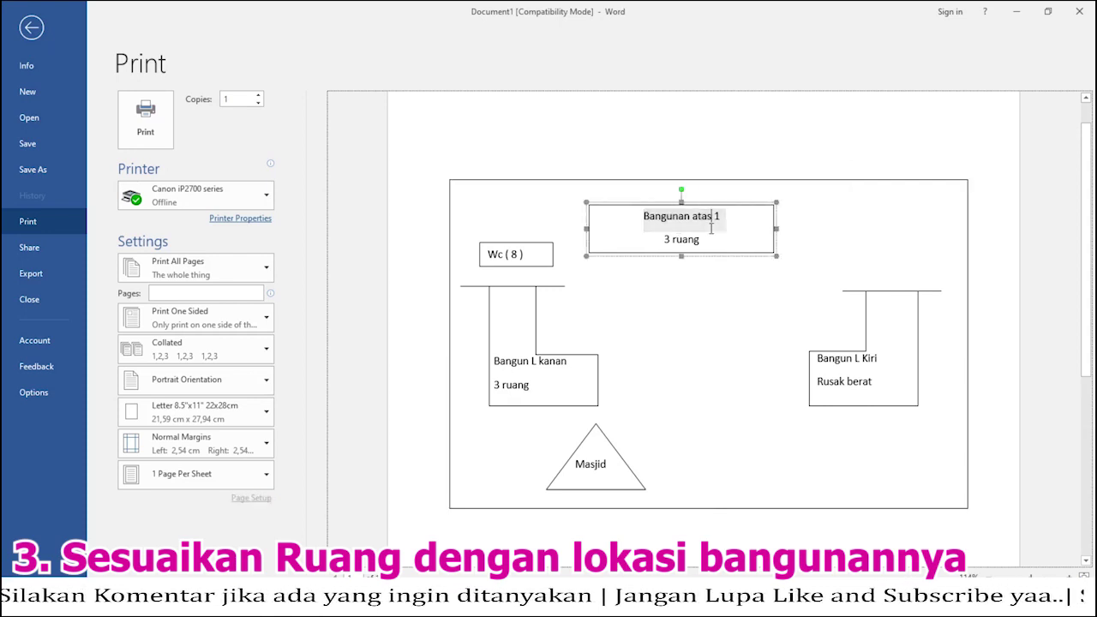
click(704, 240)
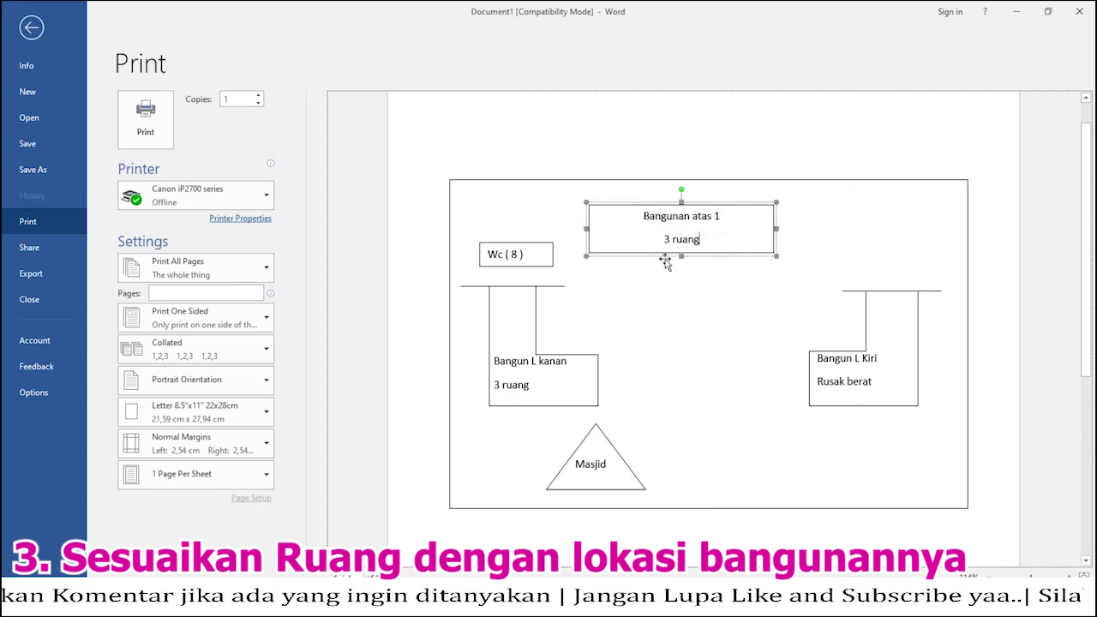
click(1015, 10)
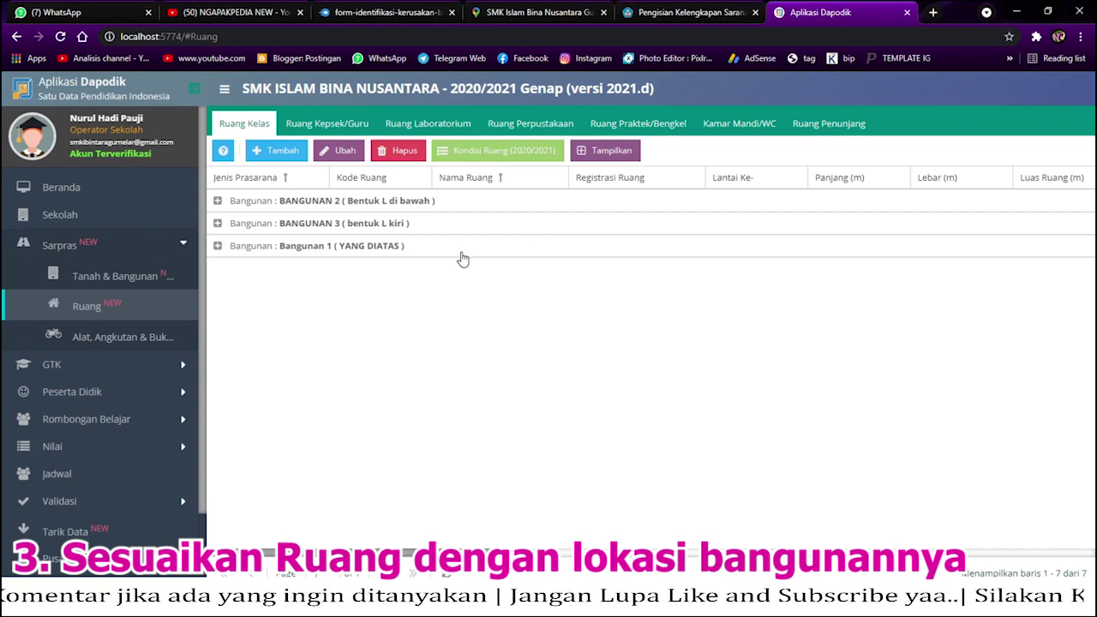
Step: Expand the classroom groups of Bangunan 1, BANGUNAN 2 and BANGUNAN 3 to list their rooms
click(350, 248)
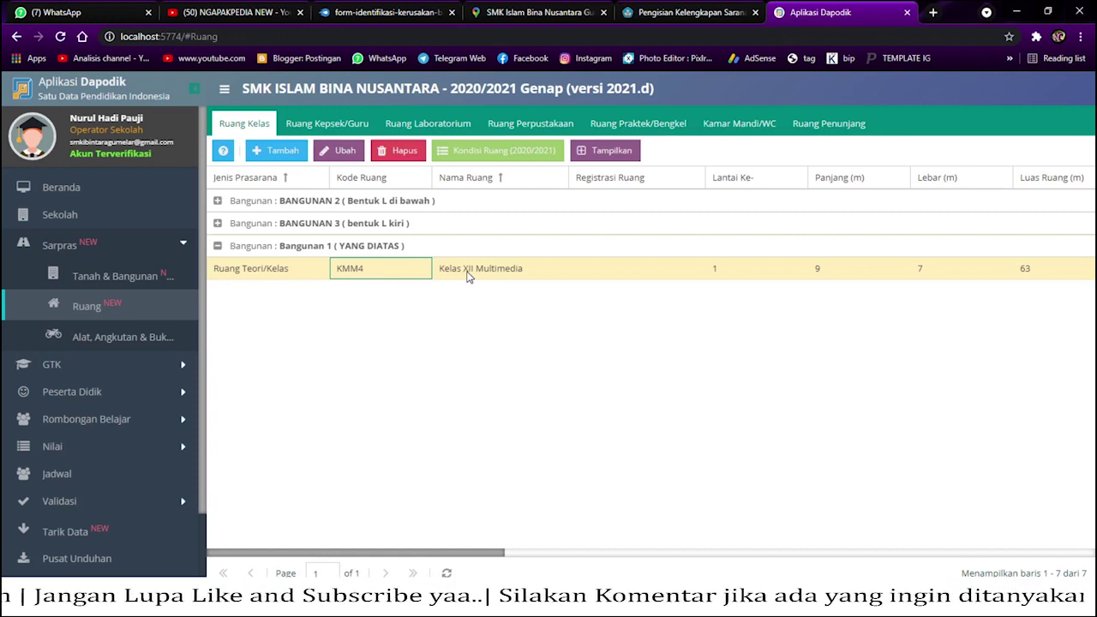
click(380, 203)
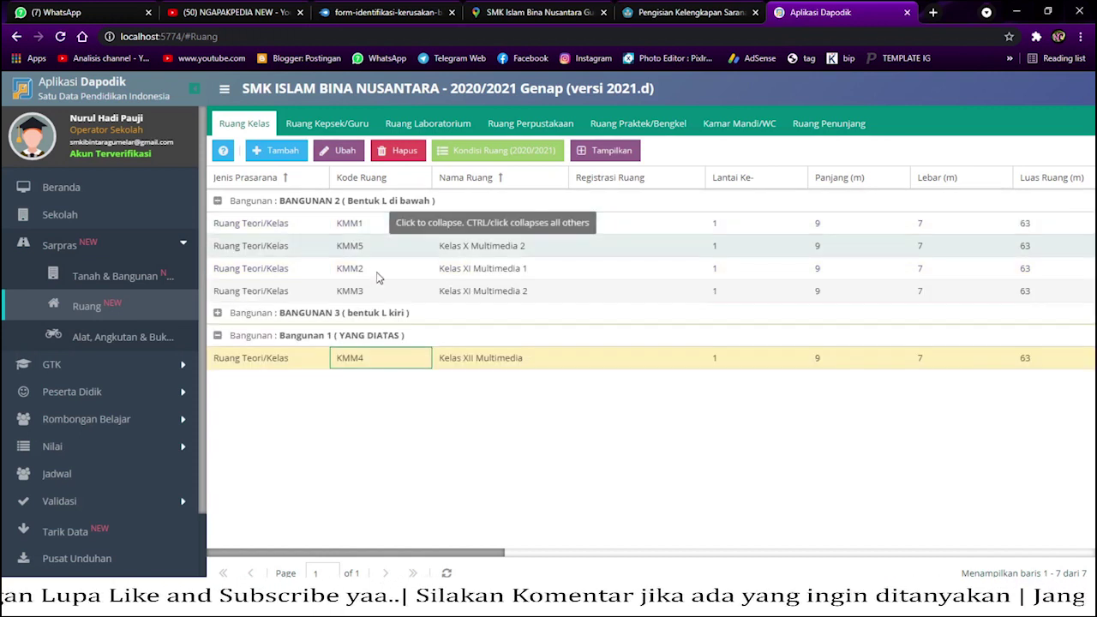
click(379, 314)
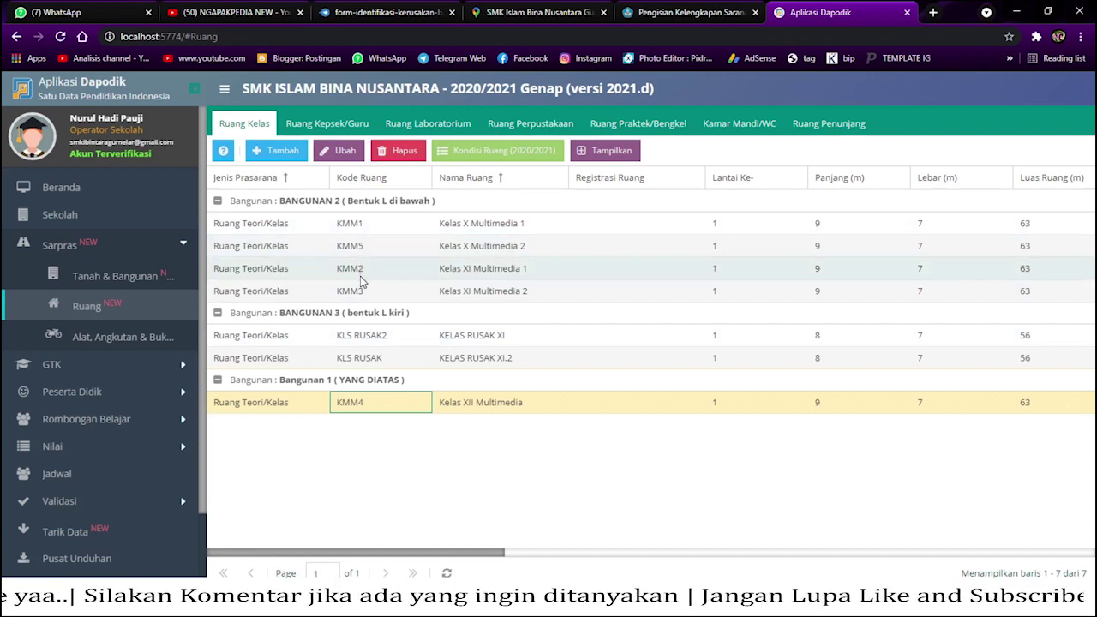
Step: Examine which Multimedia classrooms are assigned to BANGUNAN 2 and which to Bangunan 1
click(443, 291)
click(439, 404)
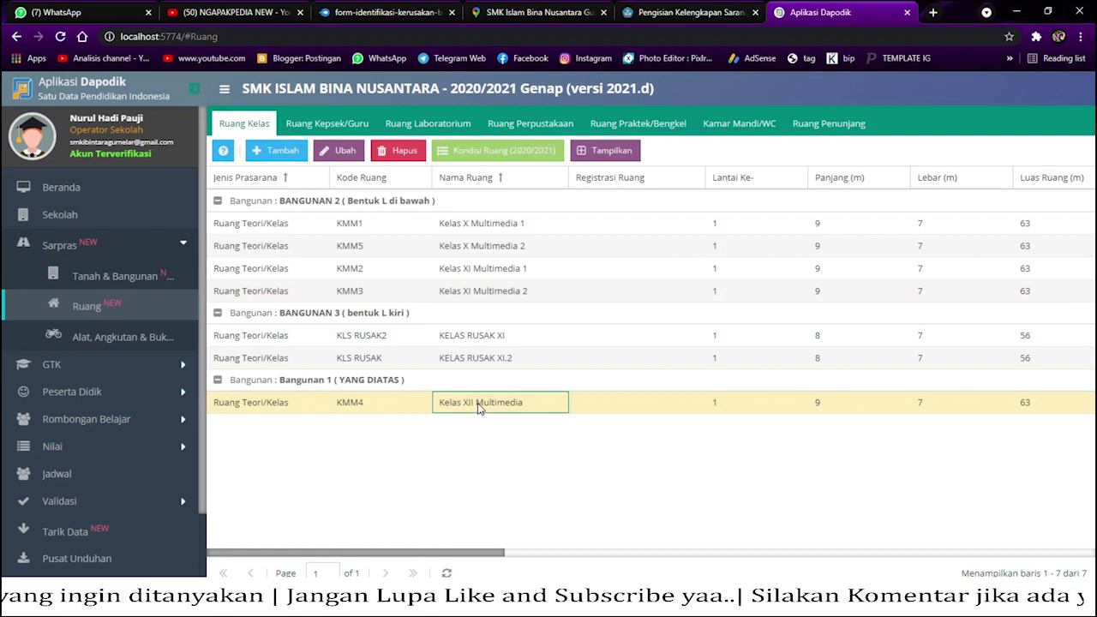
click(413, 248)
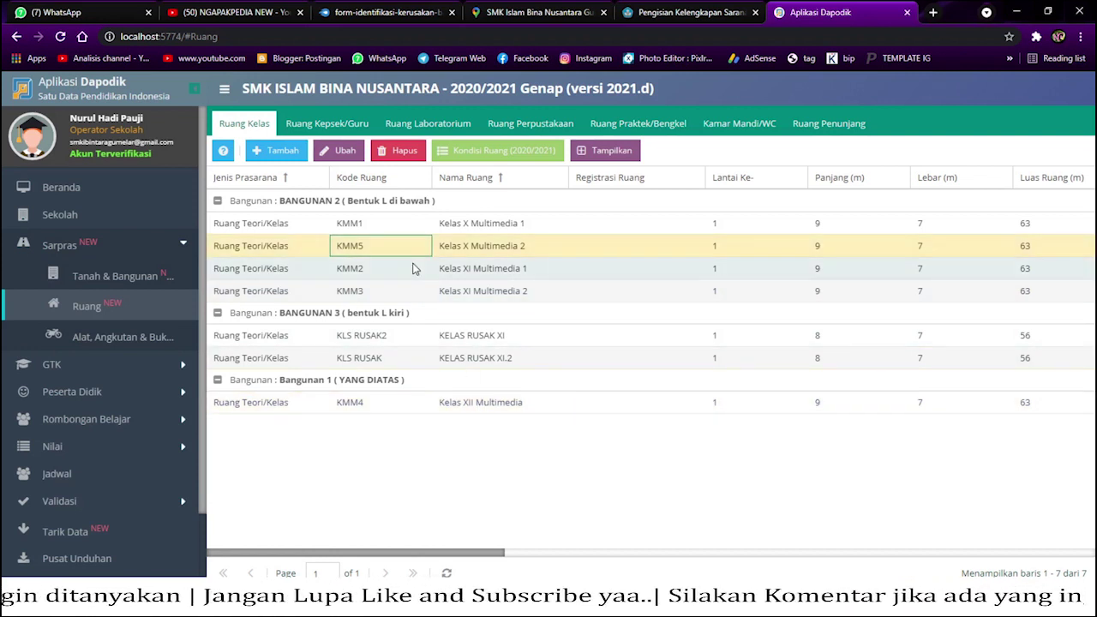
click(412, 268)
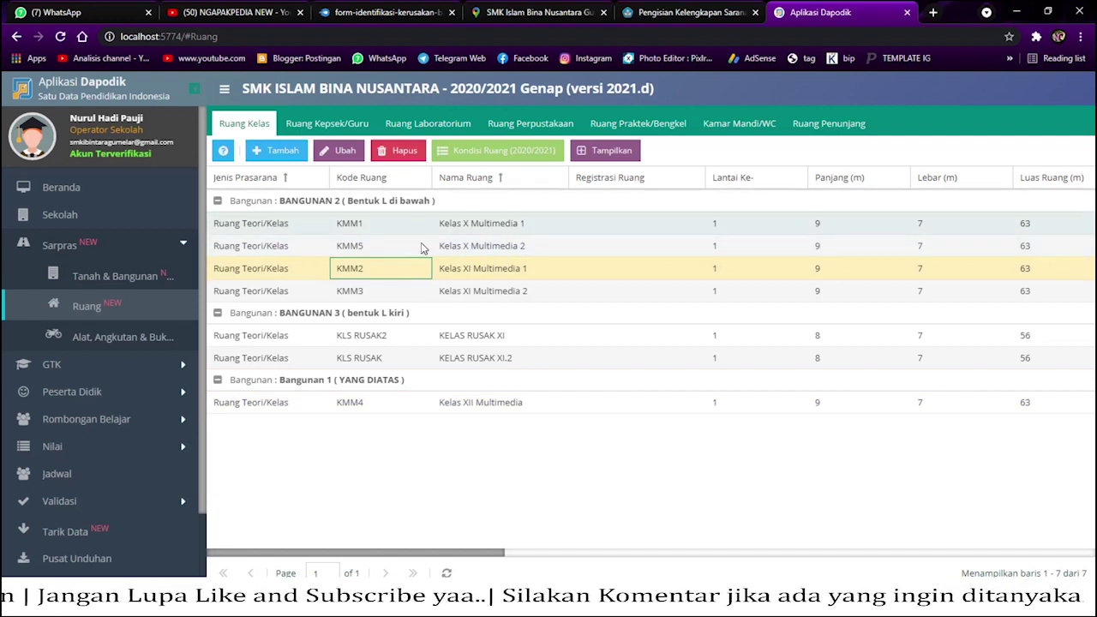
click(422, 240)
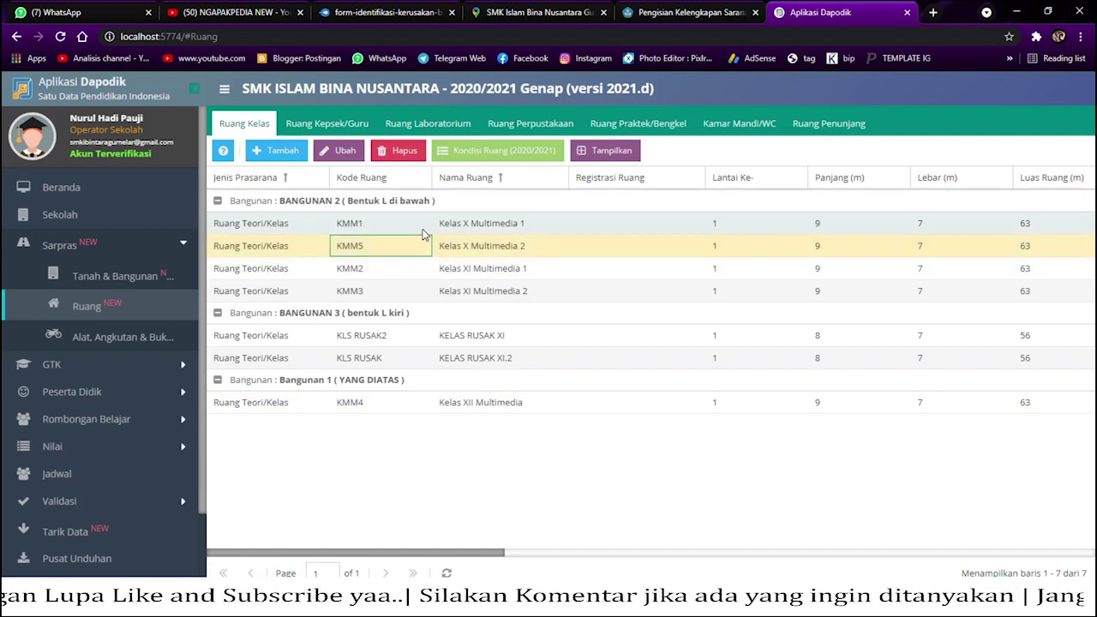
click(405, 293)
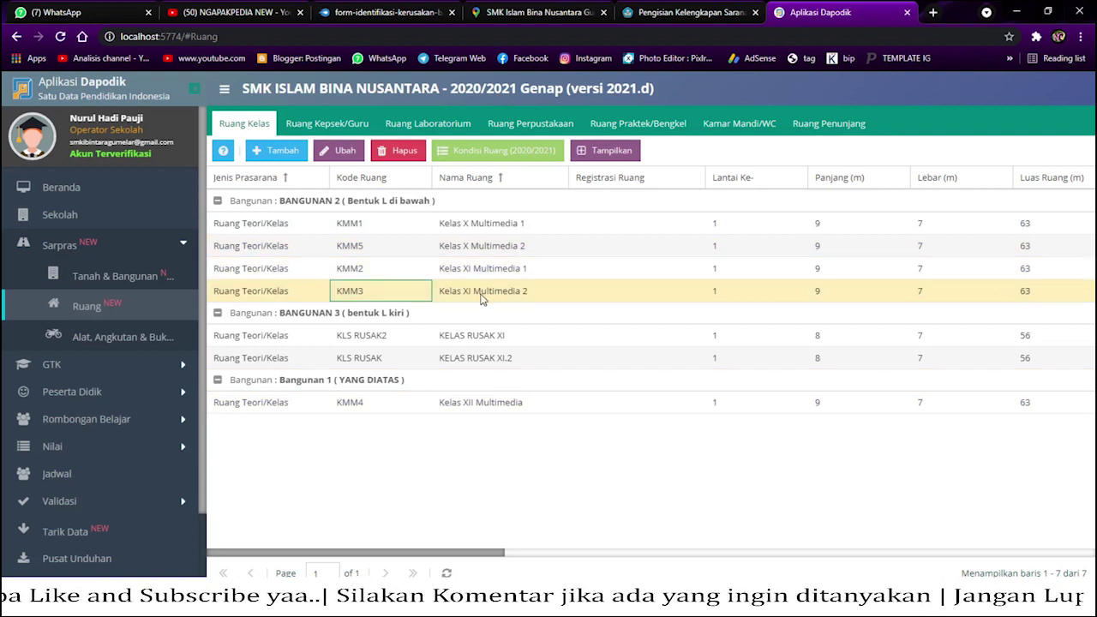
click(473, 404)
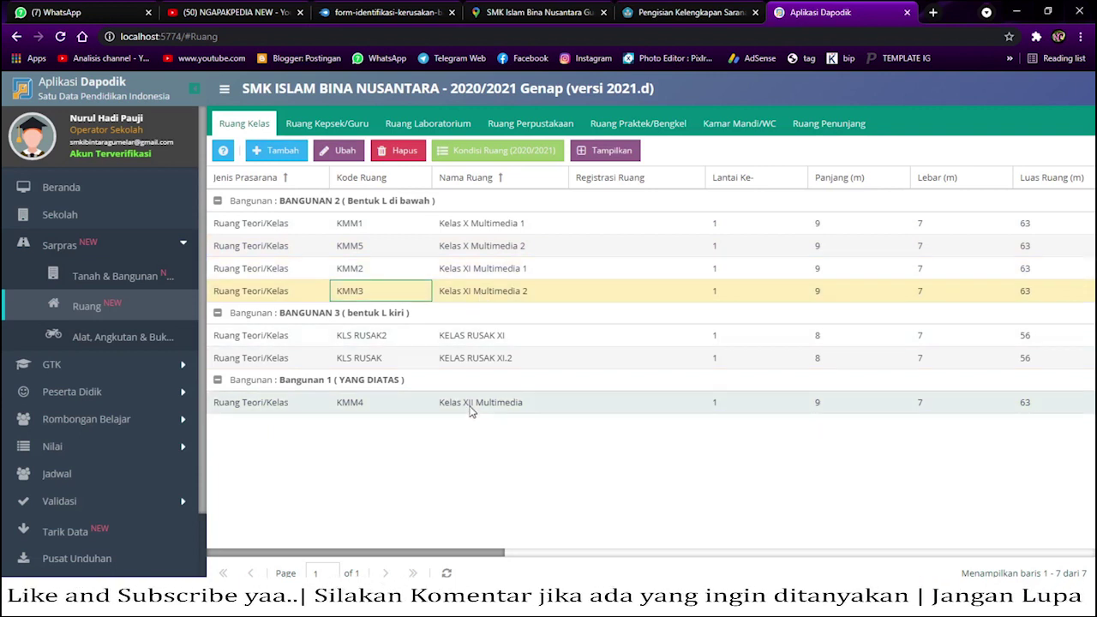
Step: Reassign the room Kelas XI Multimedia 2 (KMM3) to Bangunan 1 ( YANG DIATAS ) and save the room record
click(471, 292)
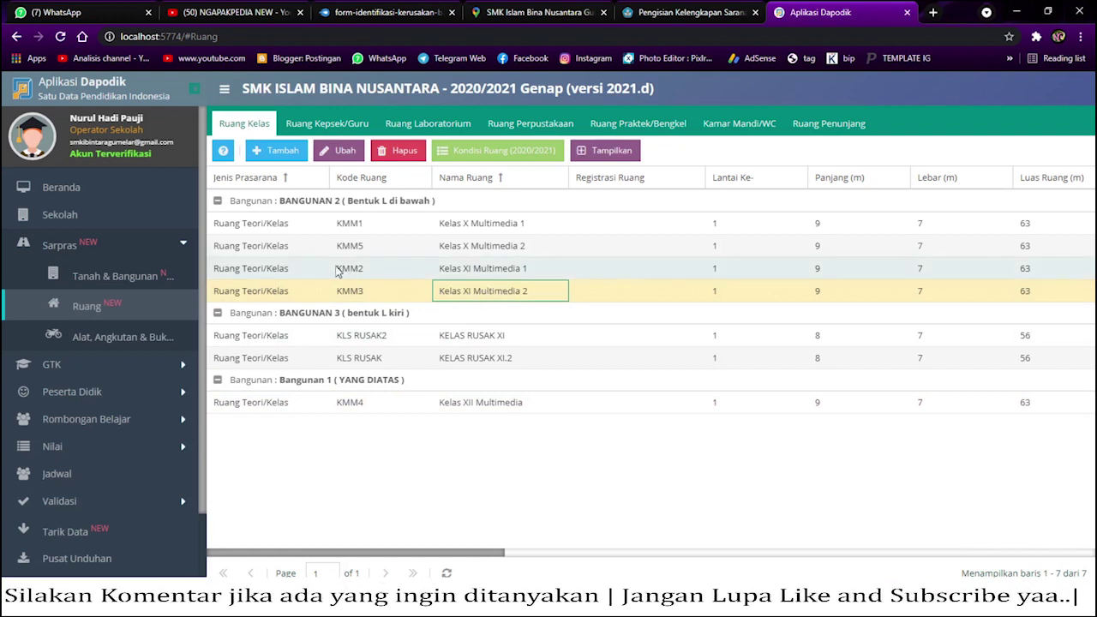
click(345, 153)
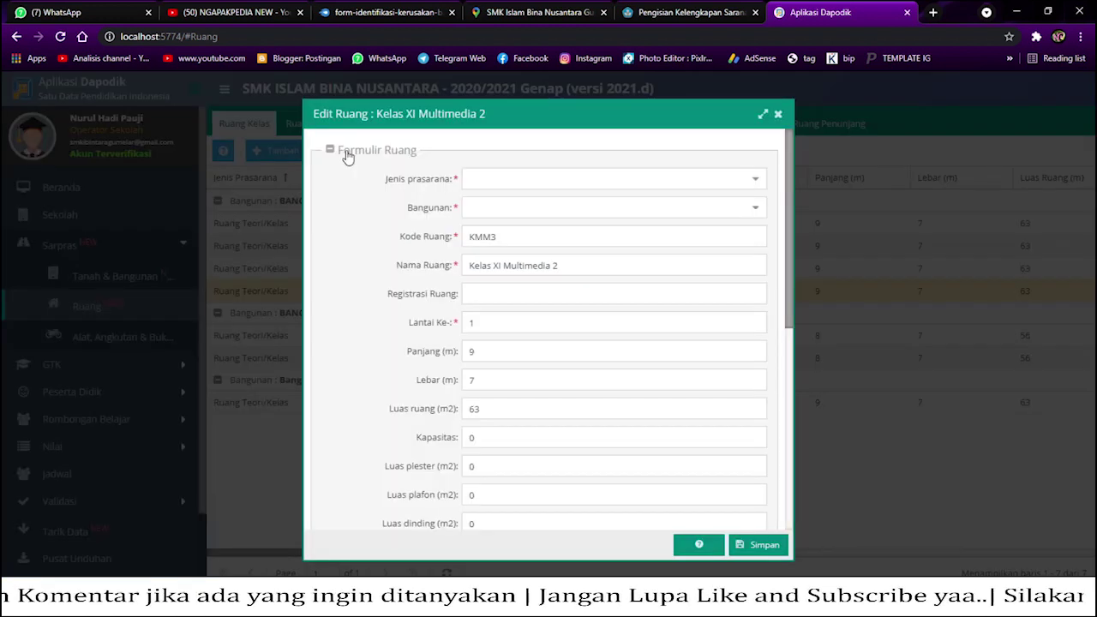
click(756, 208)
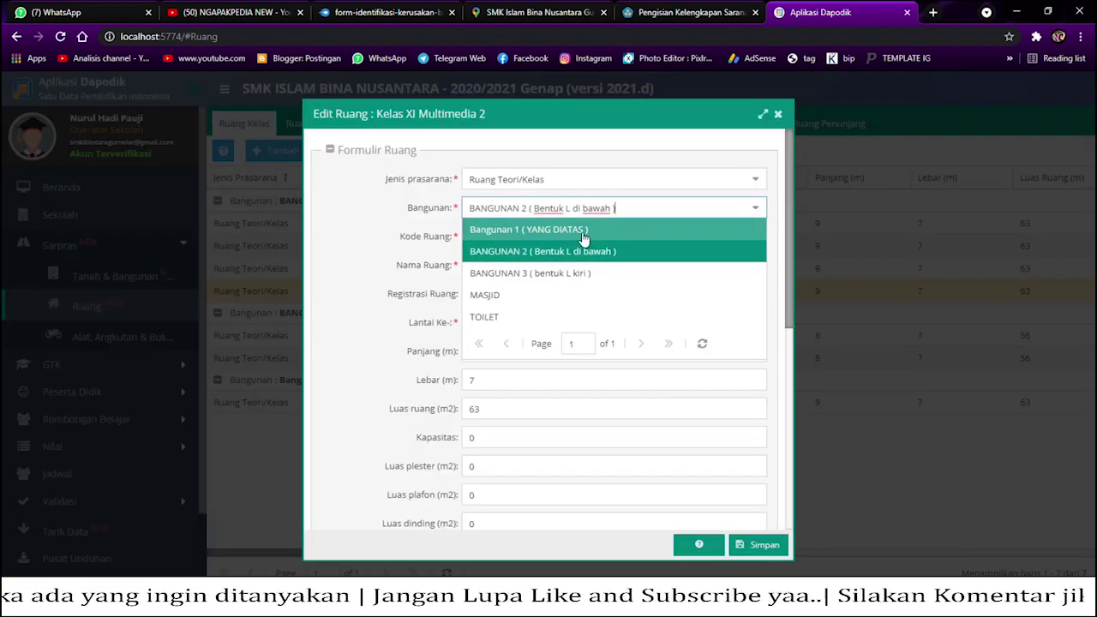
click(584, 231)
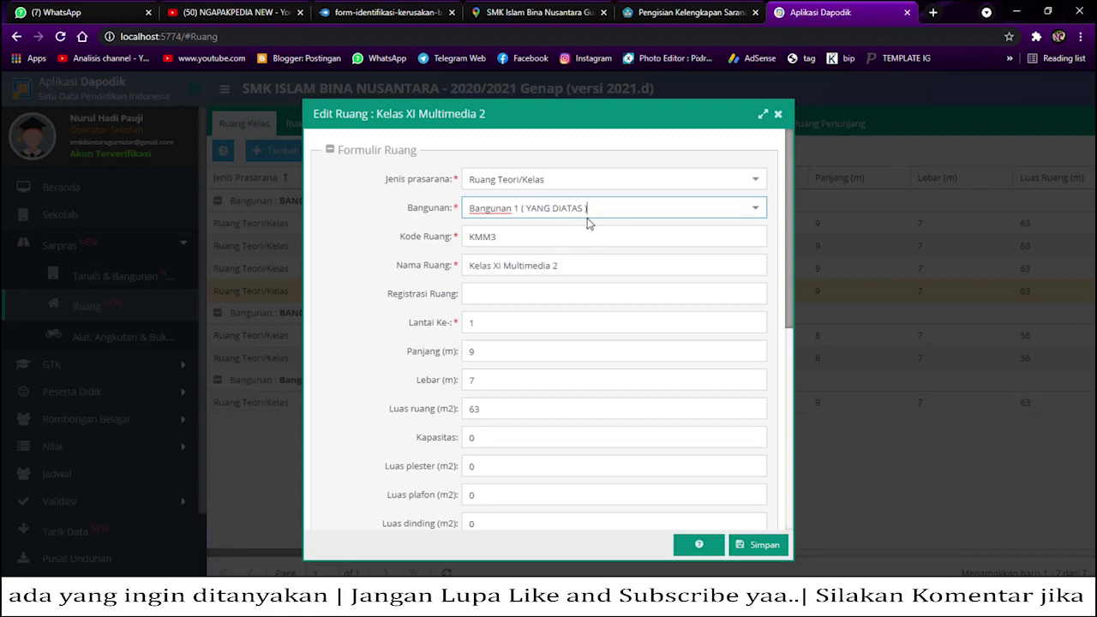
click(760, 549)
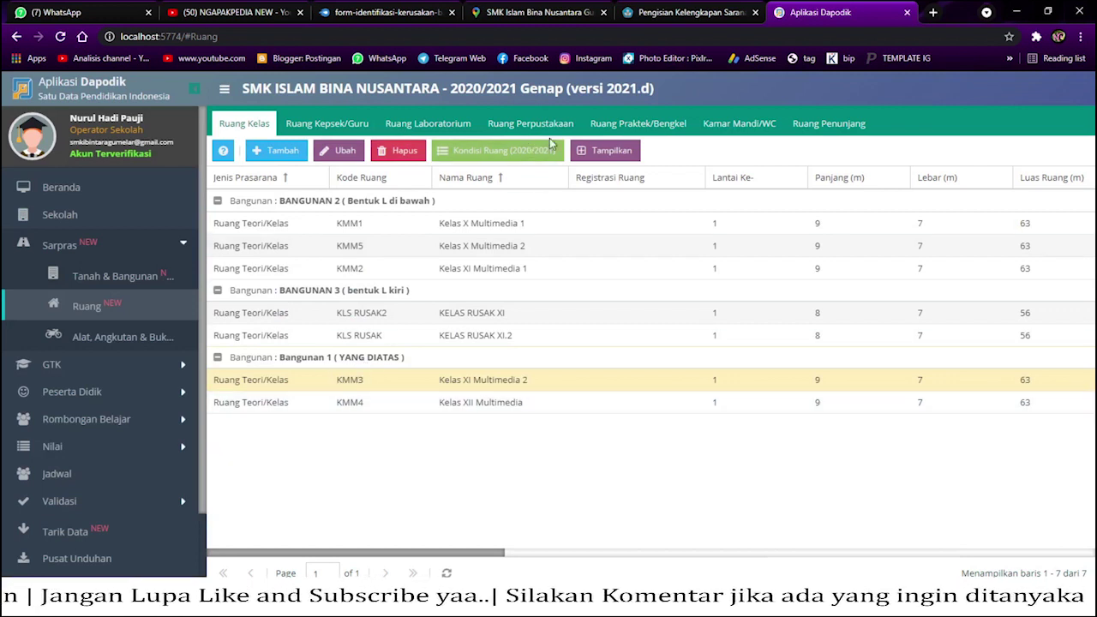
Step: Check which buildings the Kepsek/Guru, Laboratorium and Perpustakaan rooms are assigned to, and return to the classroom list
click(349, 127)
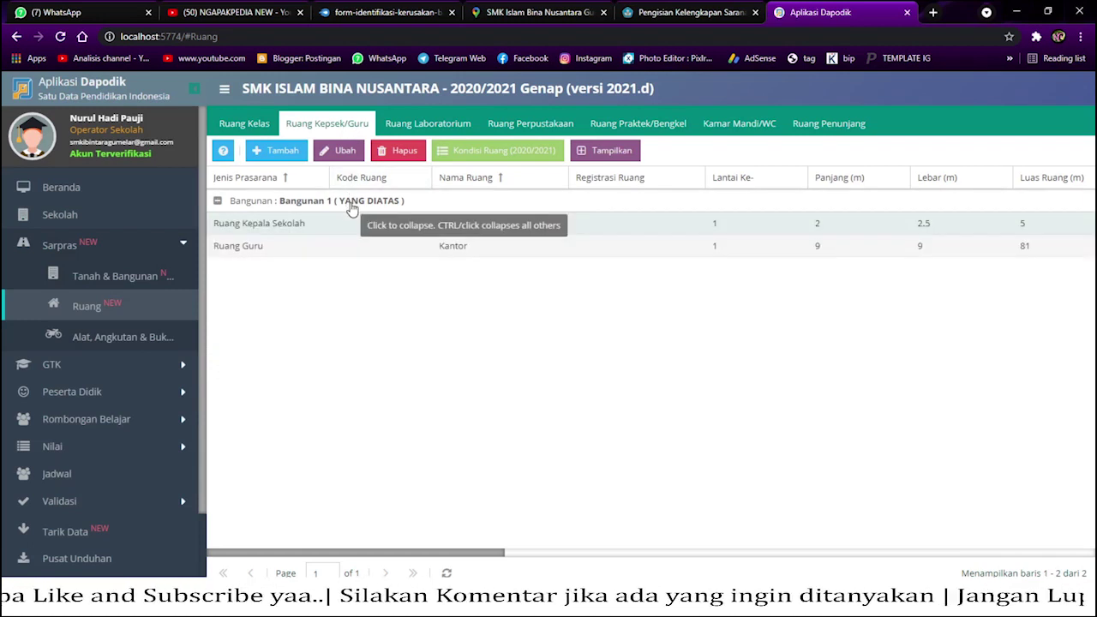
click(444, 249)
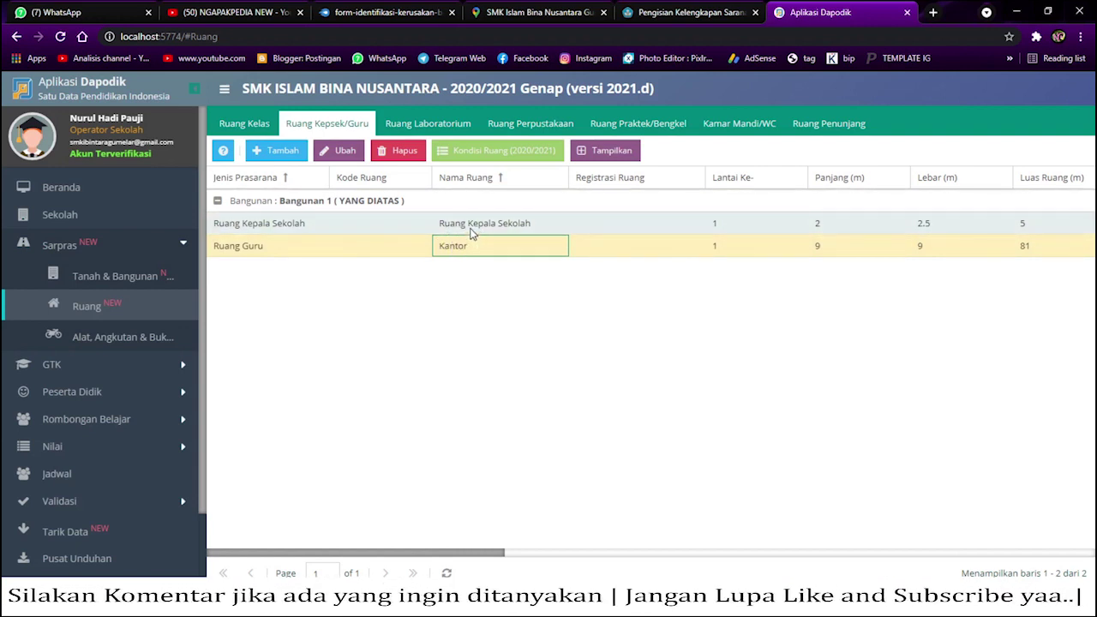
click(467, 228)
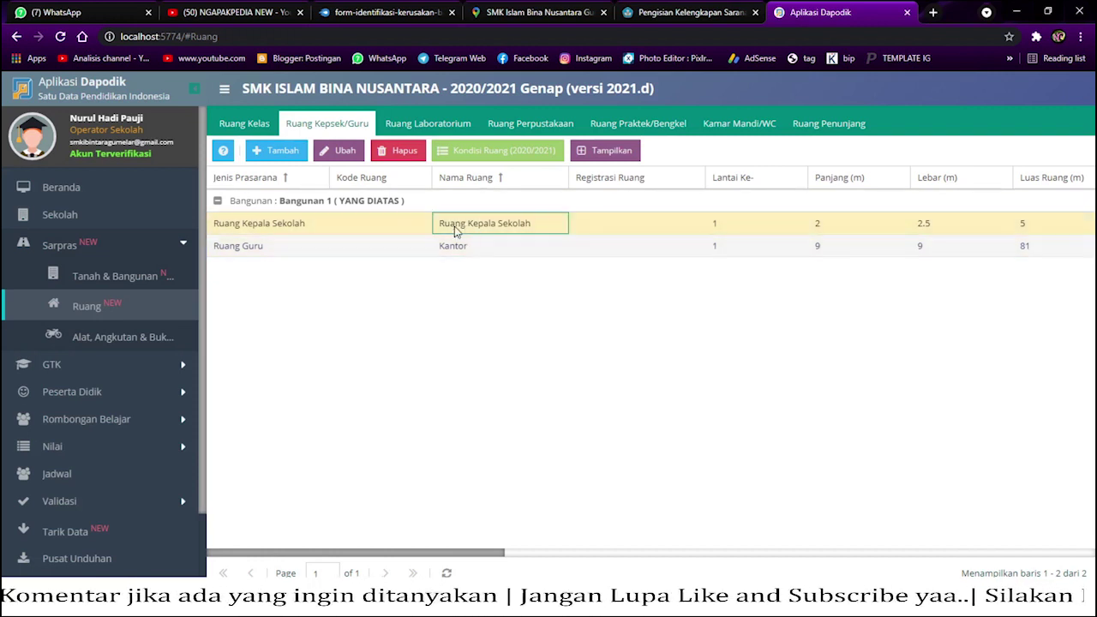
click(247, 124)
click(435, 125)
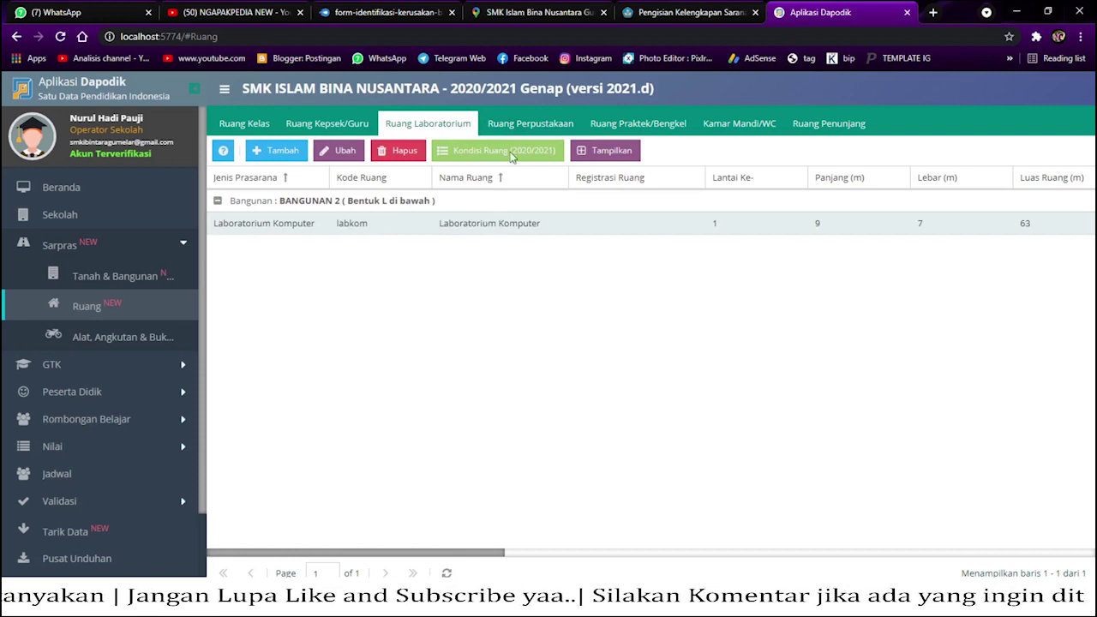
click(532, 127)
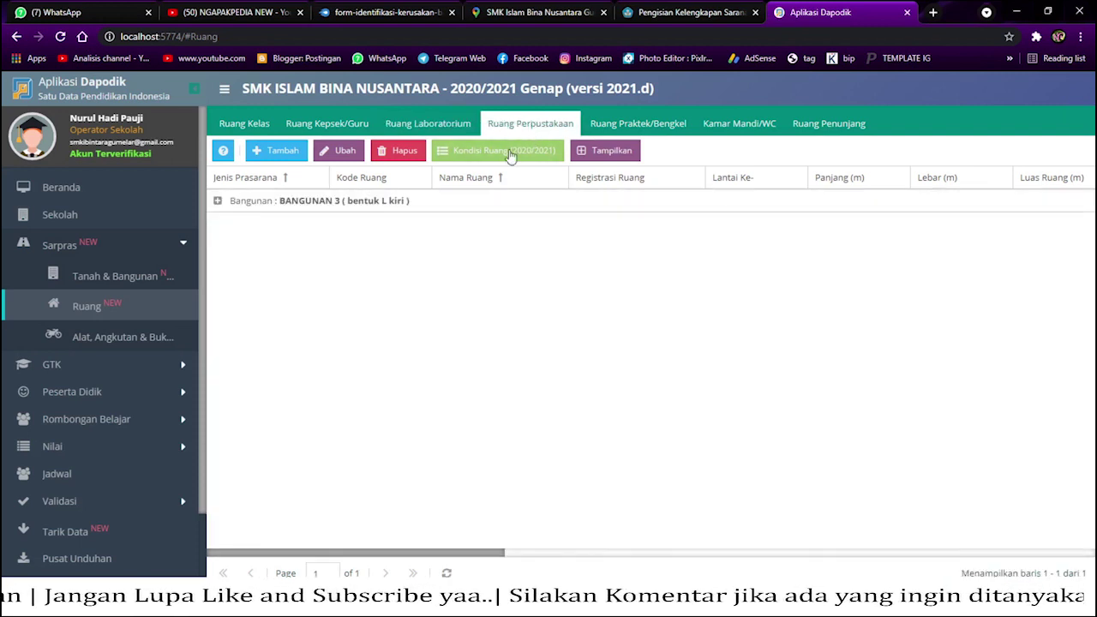
click(390, 204)
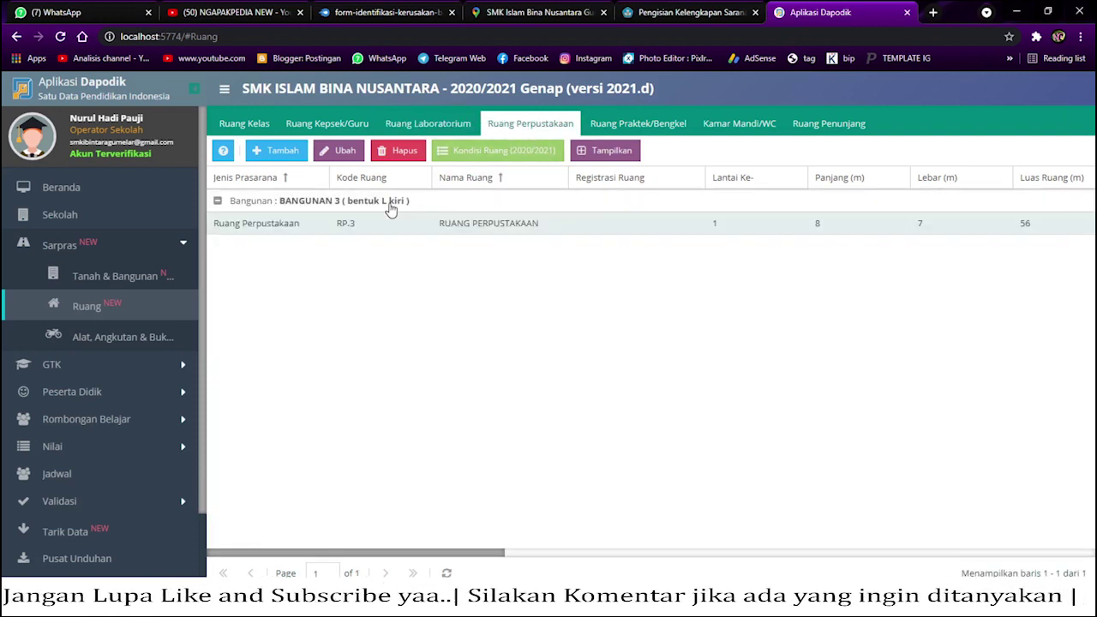
click(484, 224)
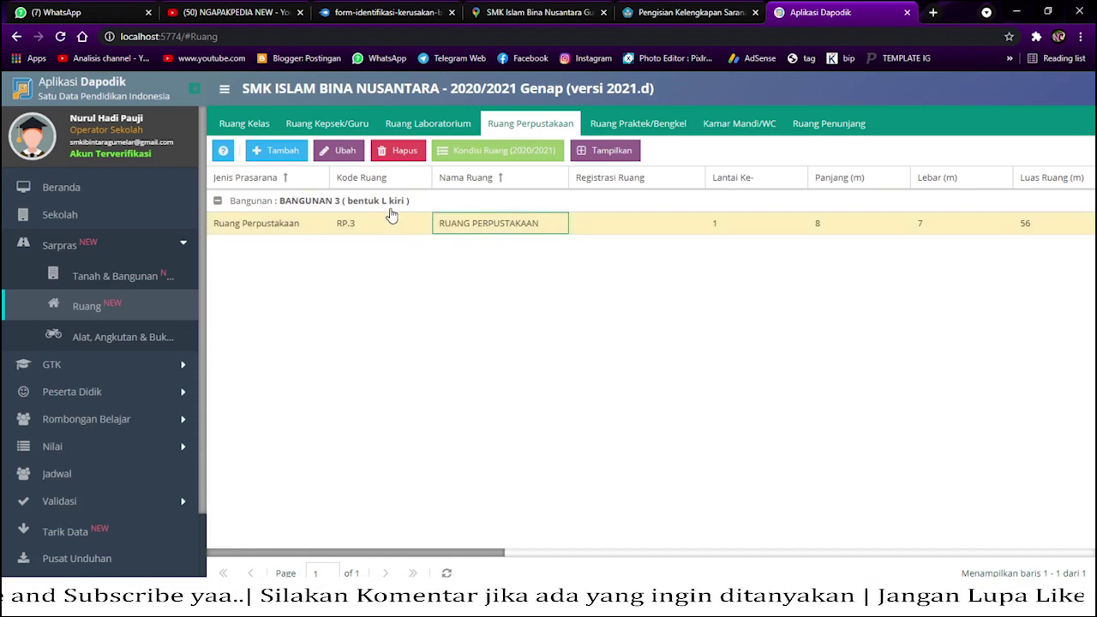
click(241, 126)
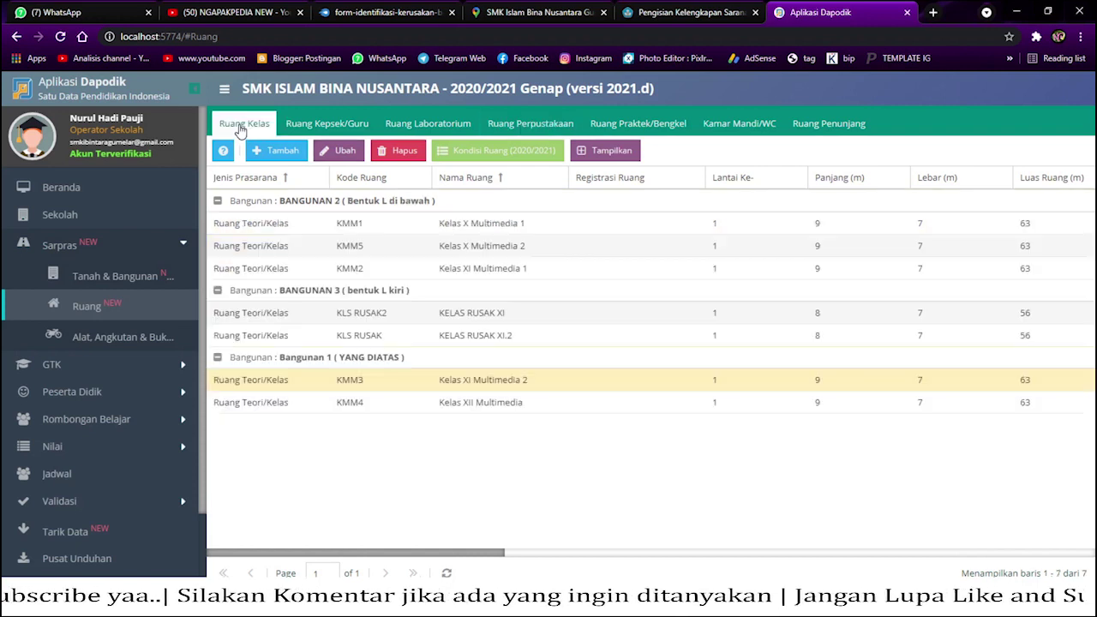
Step: Set Bangunan 1's foundation damage classification to "Penurunan merata pada seluruh struktur bangunan" and save its building condition form
click(114, 277)
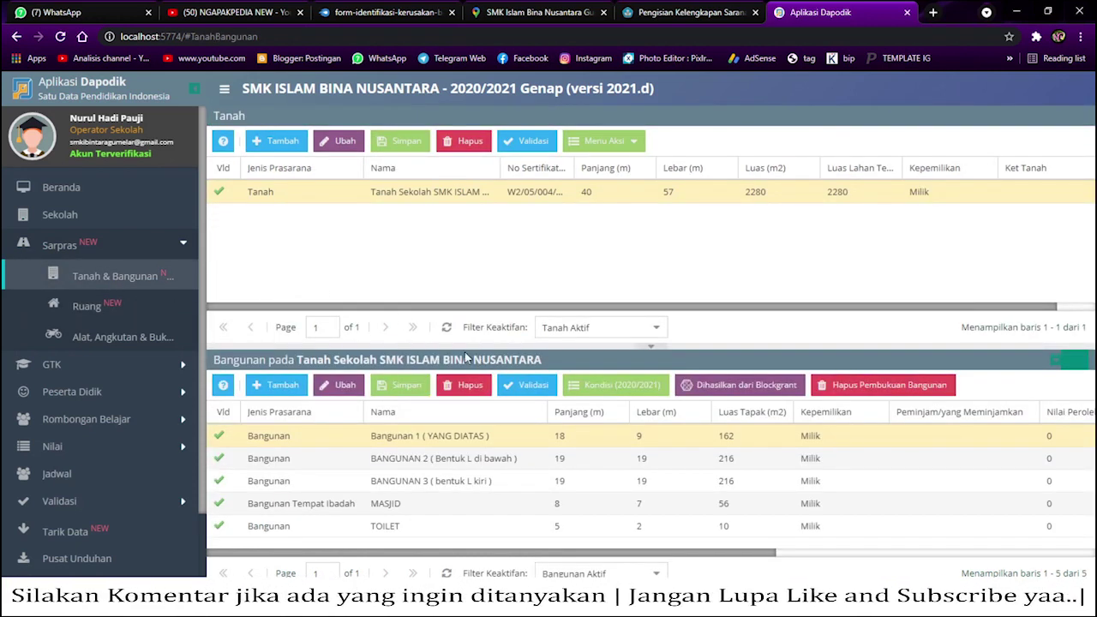
click(390, 439)
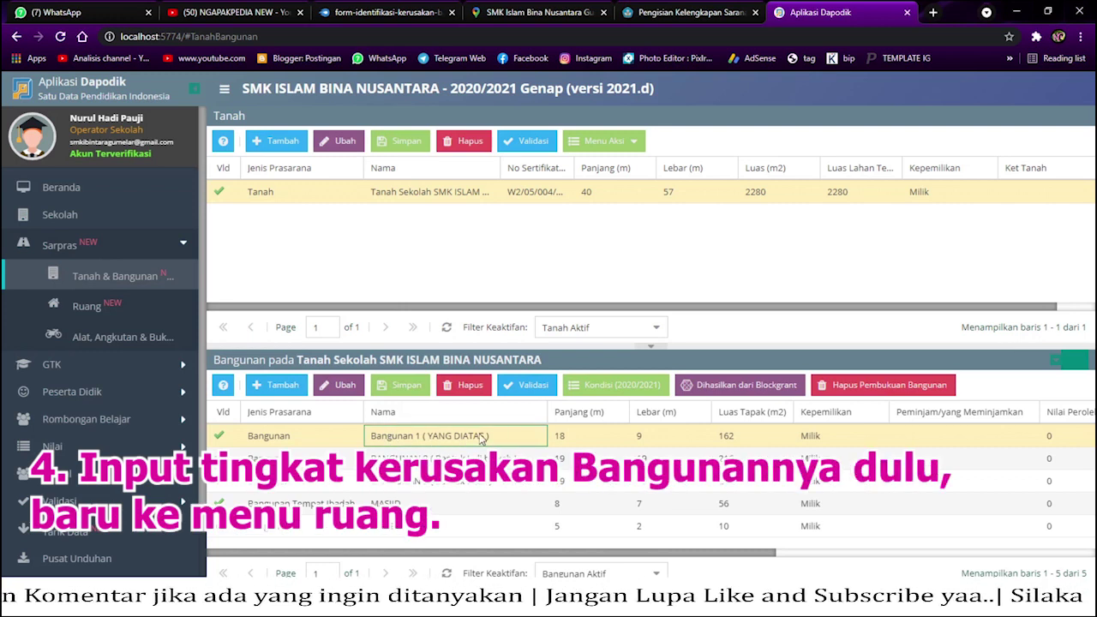
click(615, 392)
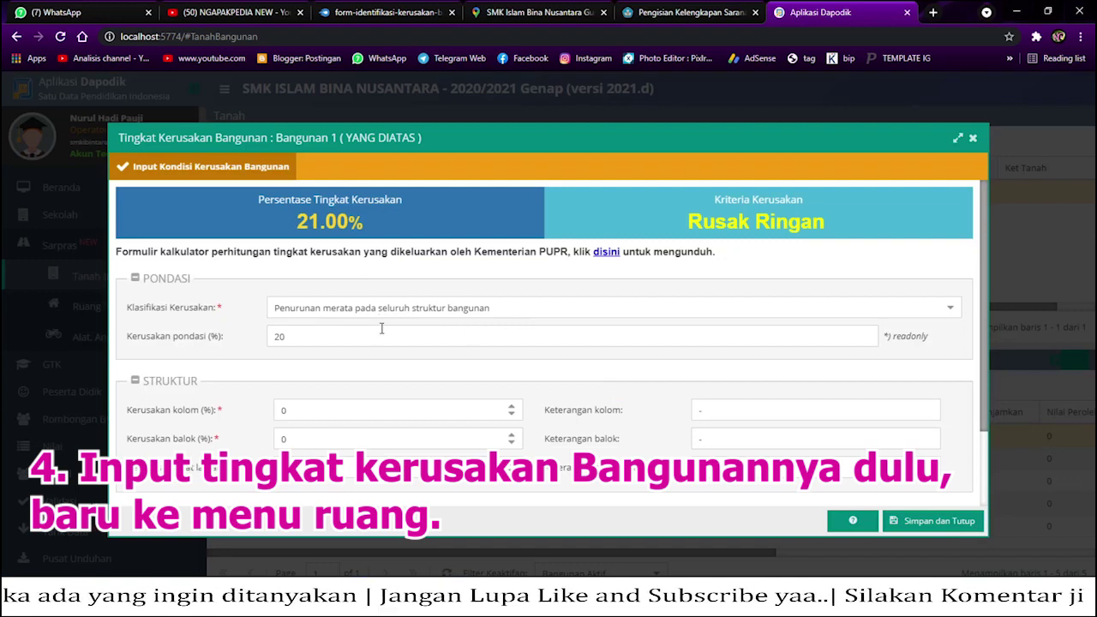
click(951, 309)
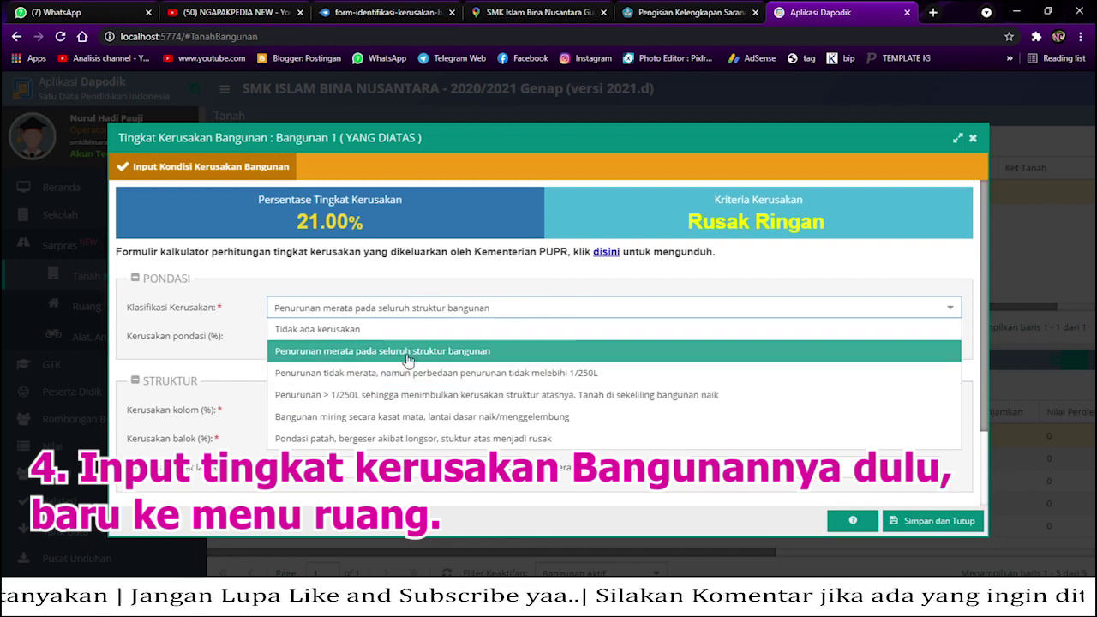
click(451, 353)
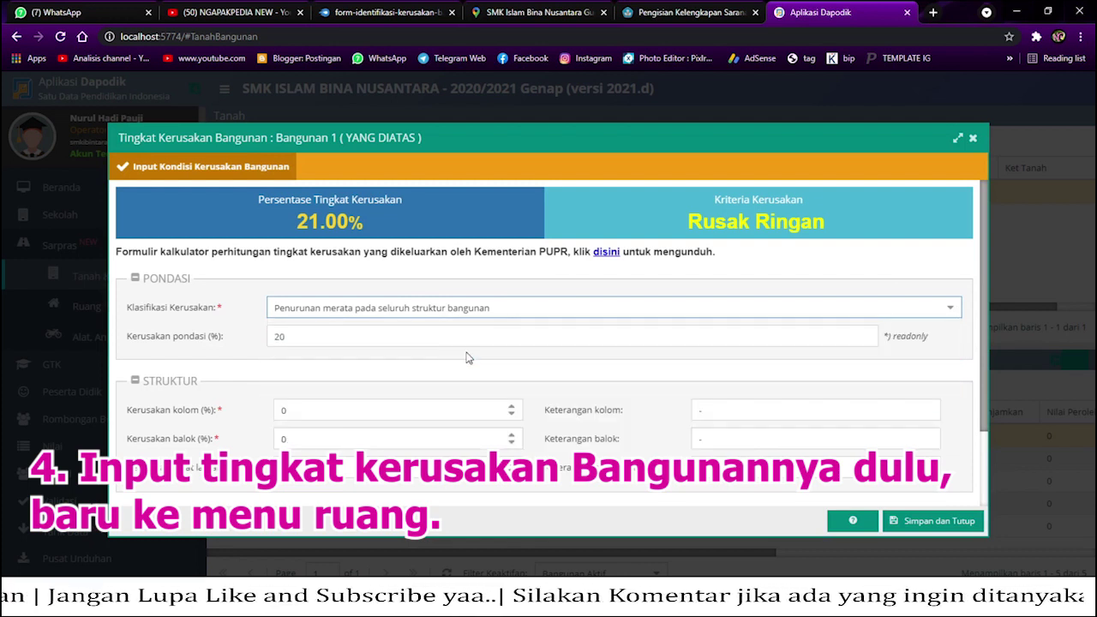
click(935, 521)
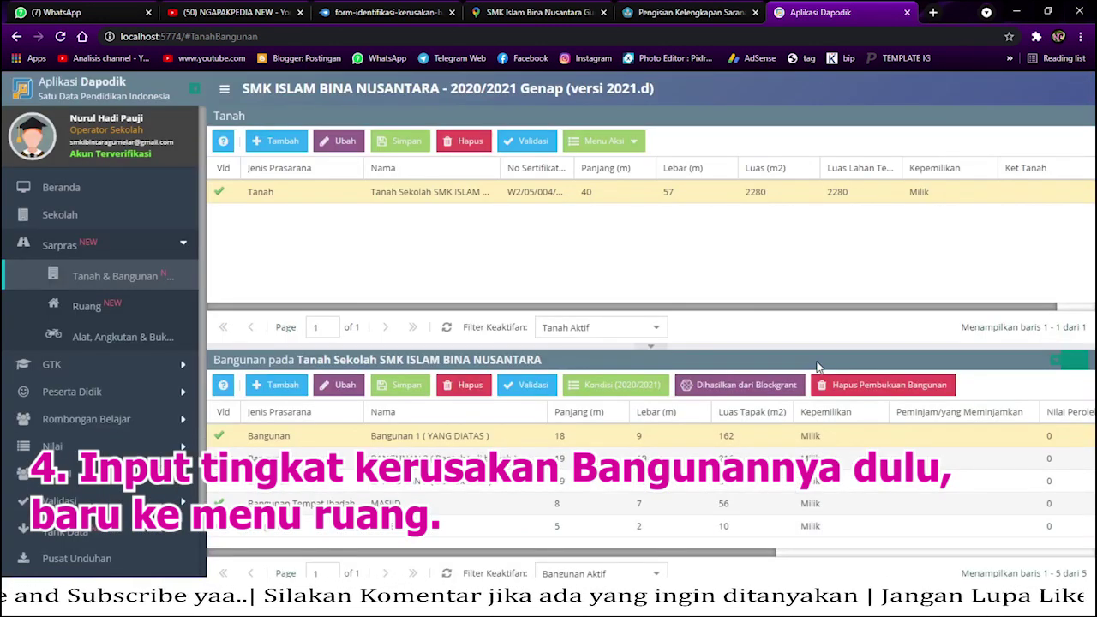
click(454, 439)
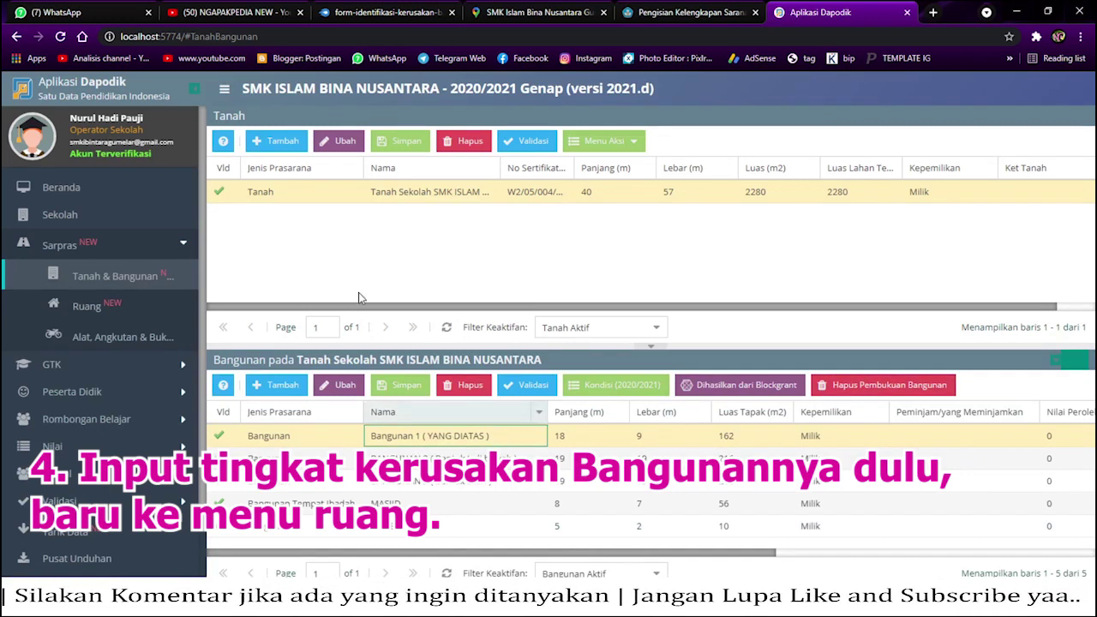
Step: Open the room damage form of Kelas XI Multimedia 2 and try adjusting Kerusakan batu bata/partisi, returning it to 0
click(96, 302)
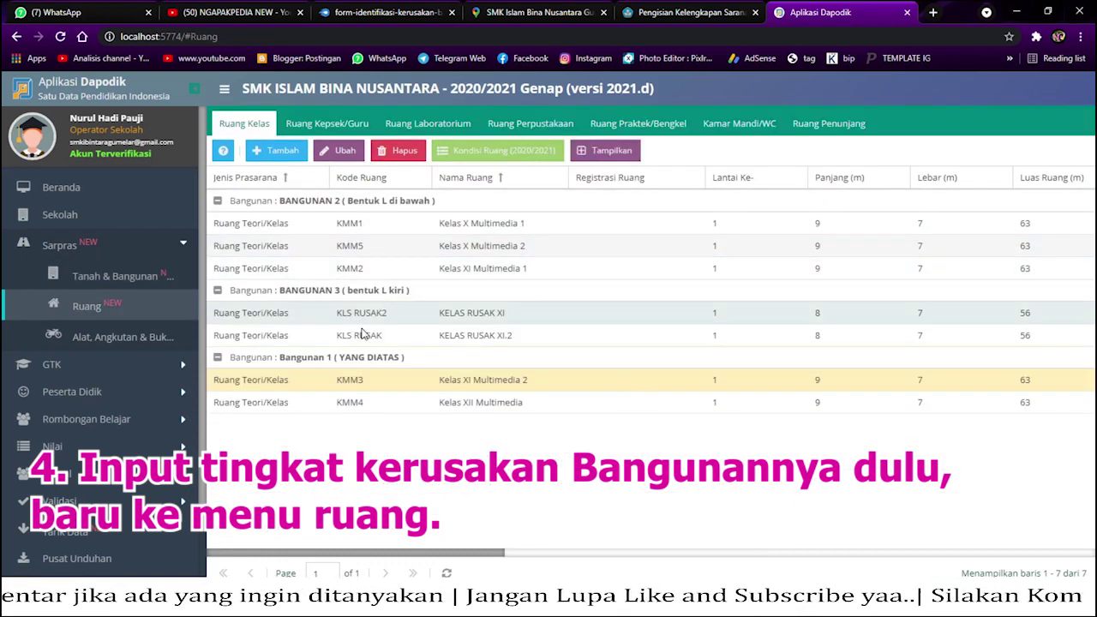
click(368, 385)
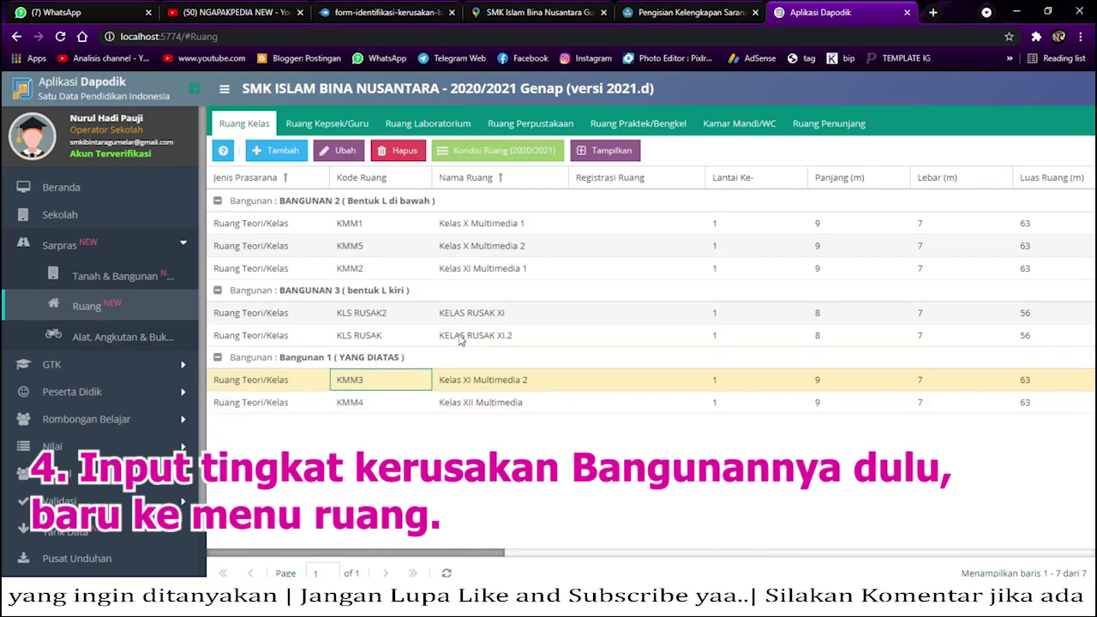
click(498, 150)
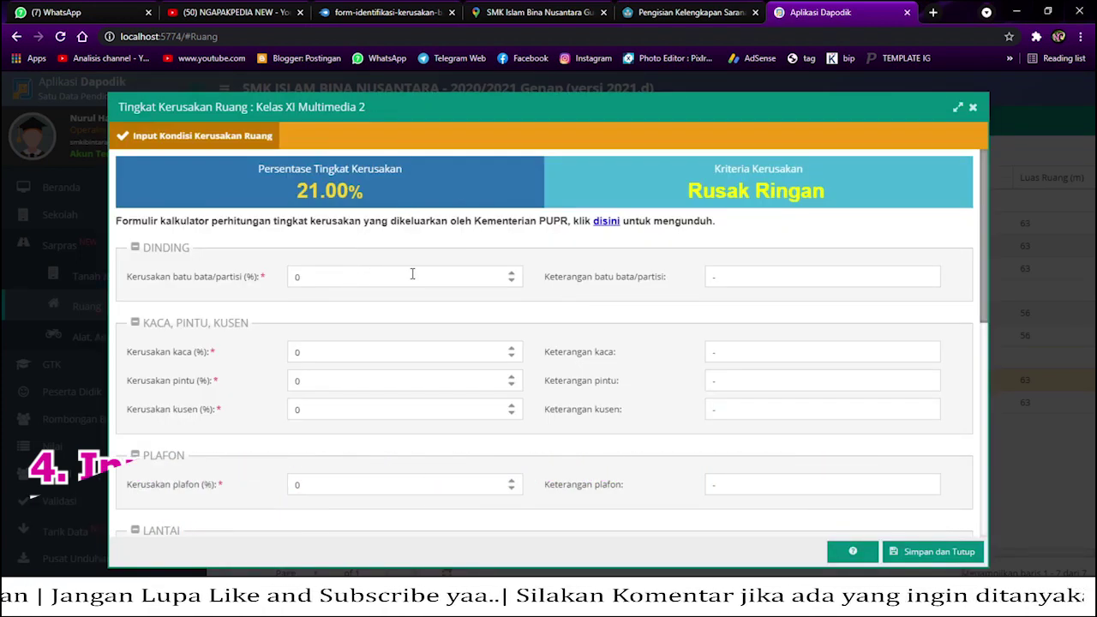
click(379, 279)
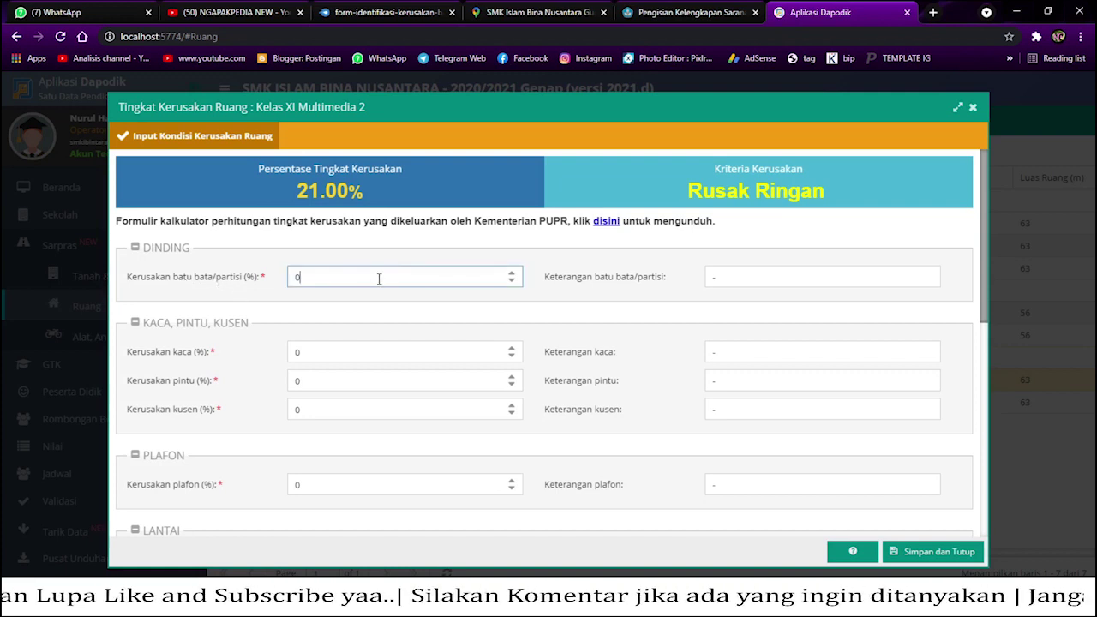
double_click(512, 274)
click(511, 275)
double_click(513, 282)
click(513, 282)
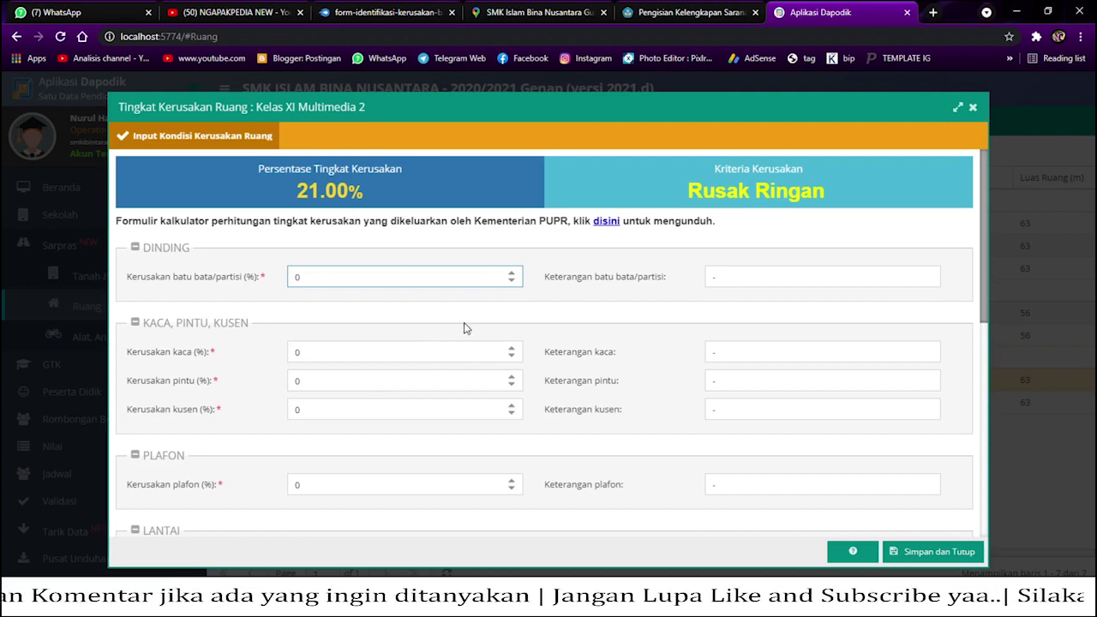
Step: Find the dak2021 damage assessment form link in the Dapodik sarana-prasarana article, open it, and view the form's MediaFire download page
click(667, 13)
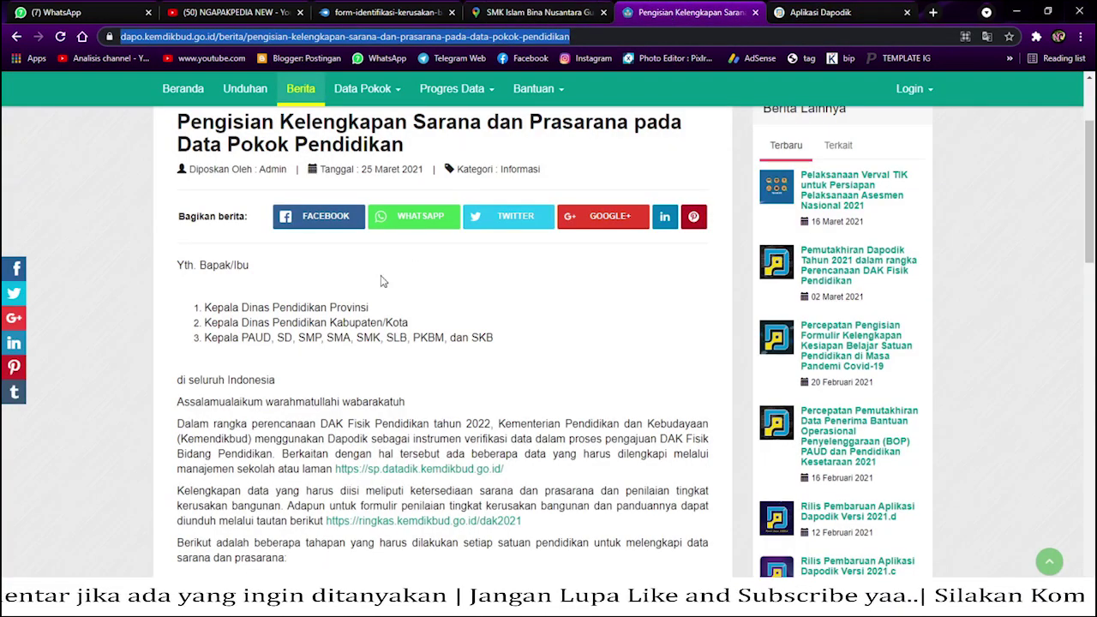
scroll(384, 283, down, 3)
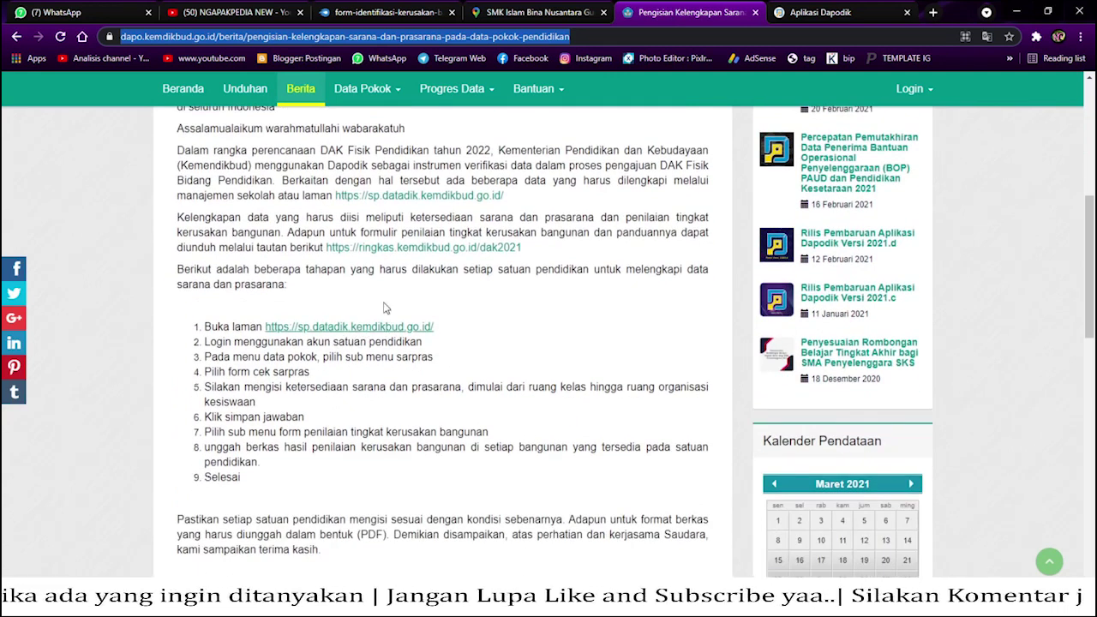
click(413, 249)
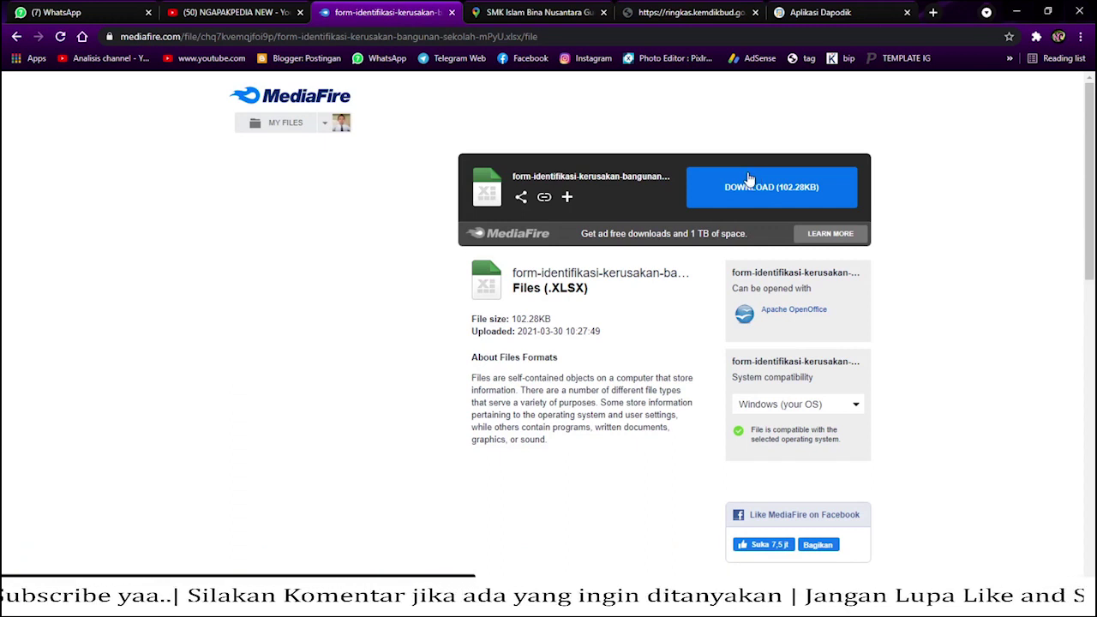
Step: Return to Dapodik, close the room damage form without saving, and select Kelas XII Multimedia in the classroom list
click(827, 9)
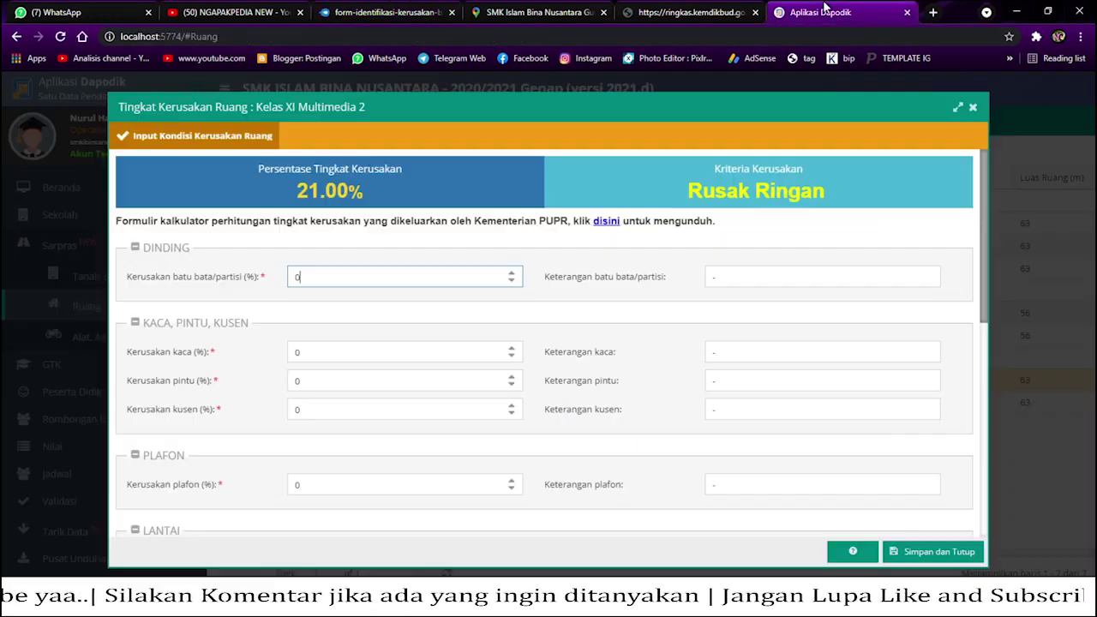
click(972, 108)
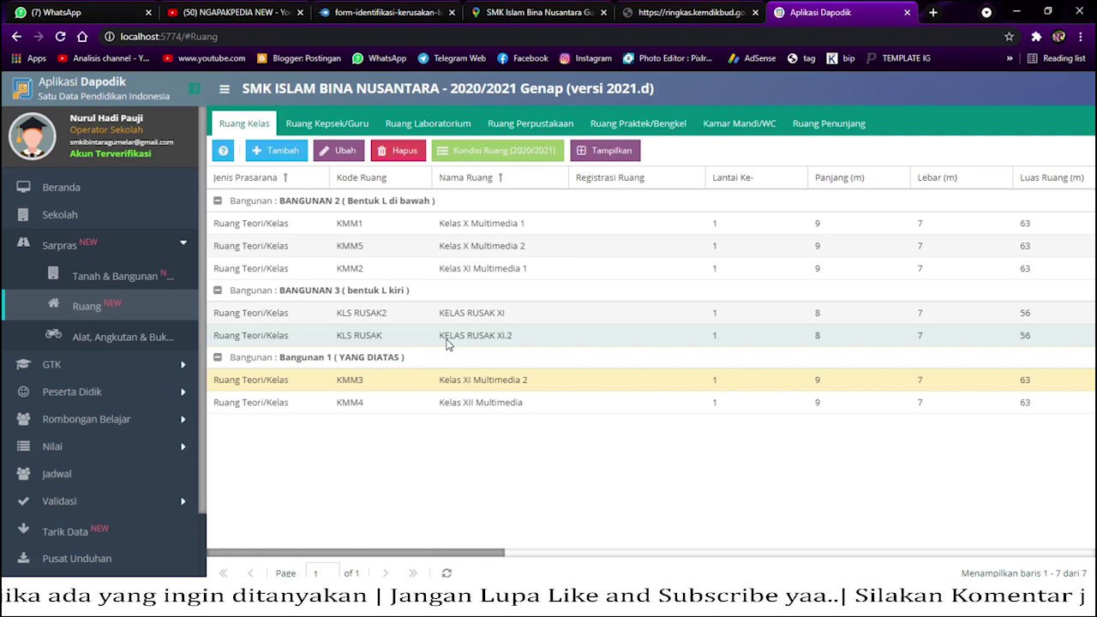
click(454, 408)
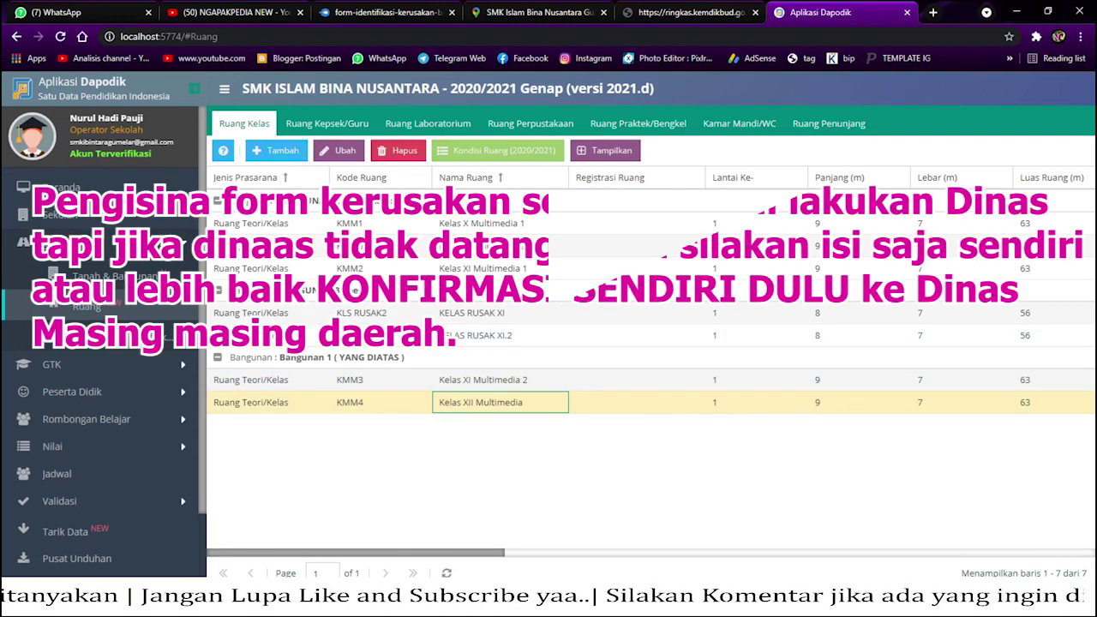
Step: Open the form-identifikasi-kerusakan-bangunan-sekolah-mPyU spreadsheet from the Downloads folder in File Explorer
mouse_move(487, 605)
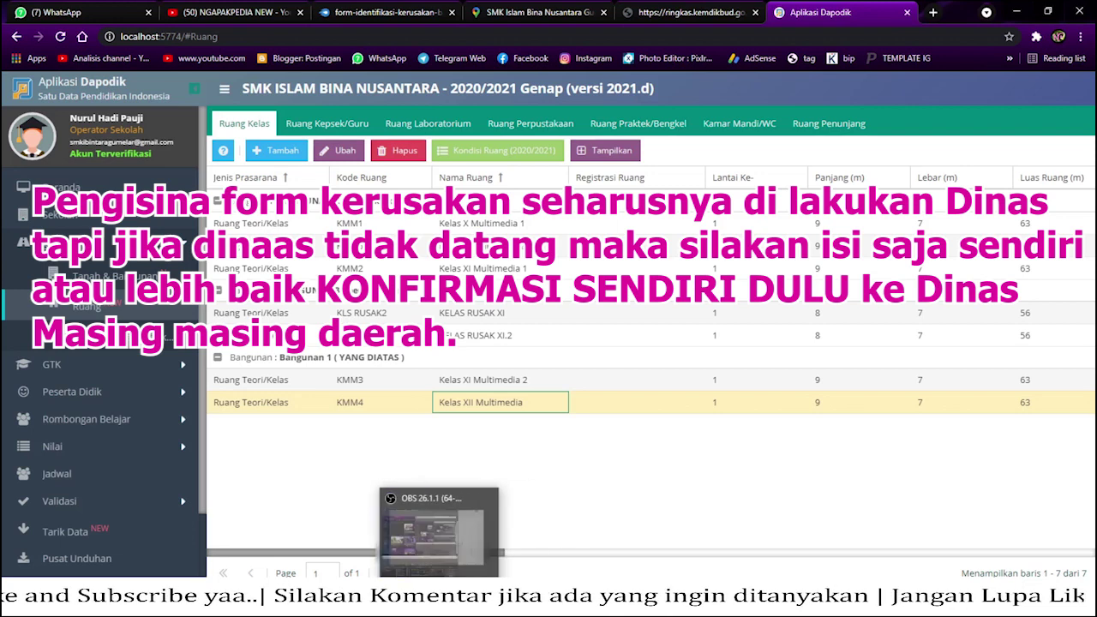
click(286, 605)
click(286, 605)
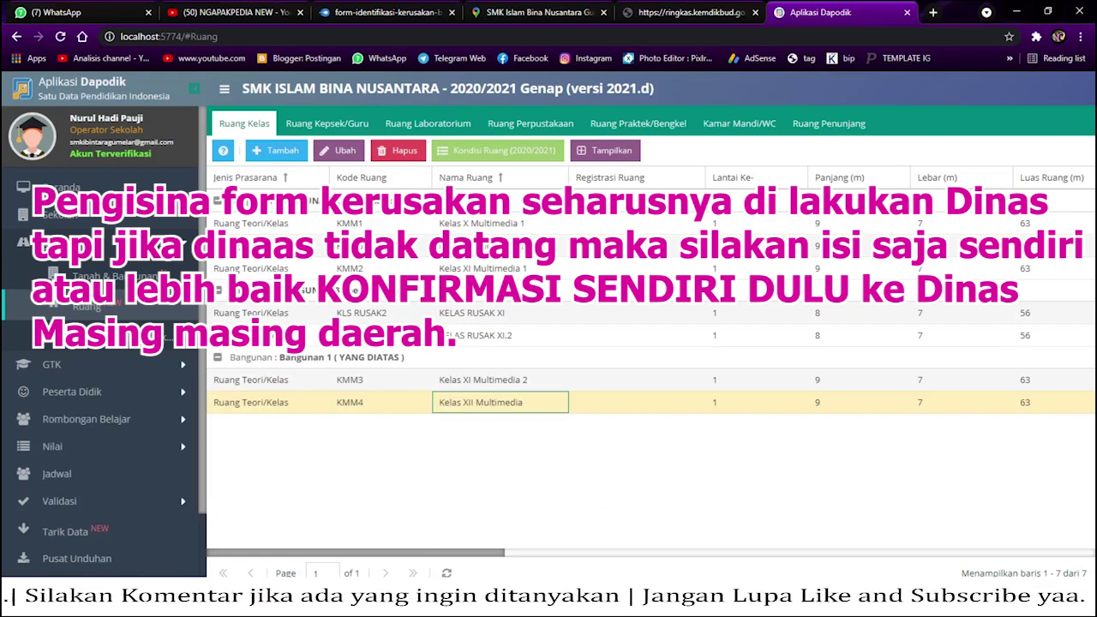
click(320, 605)
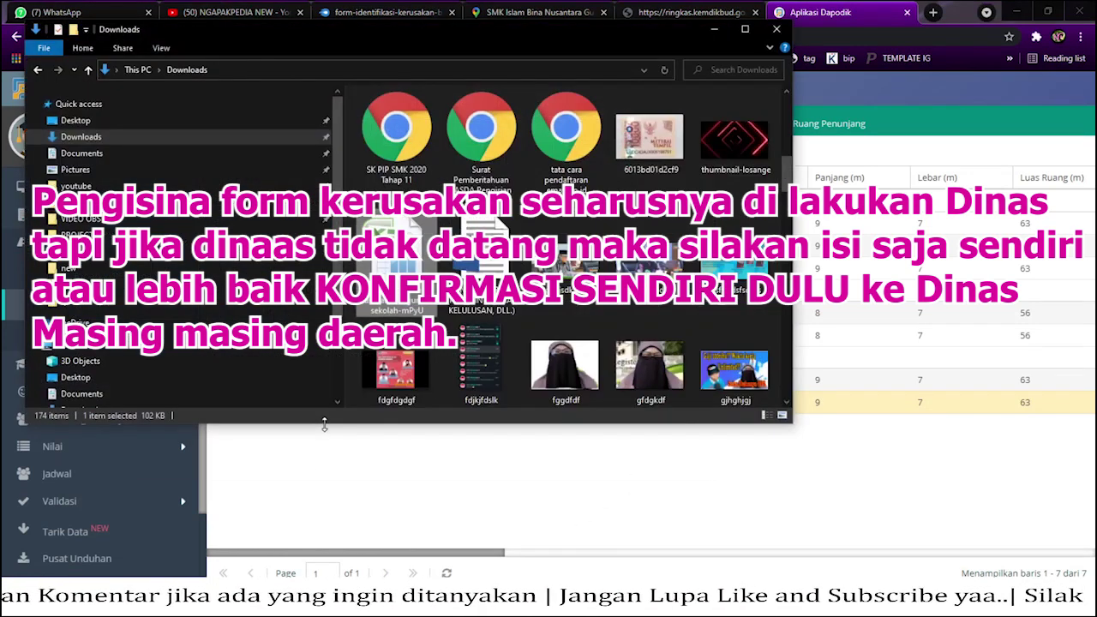
double_click(395, 300)
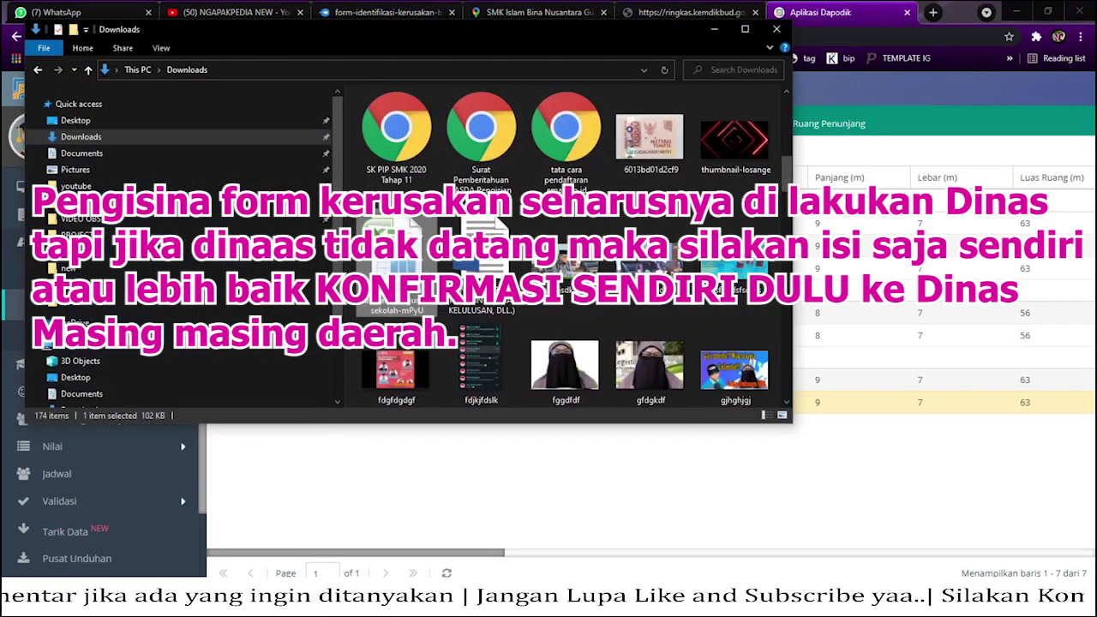